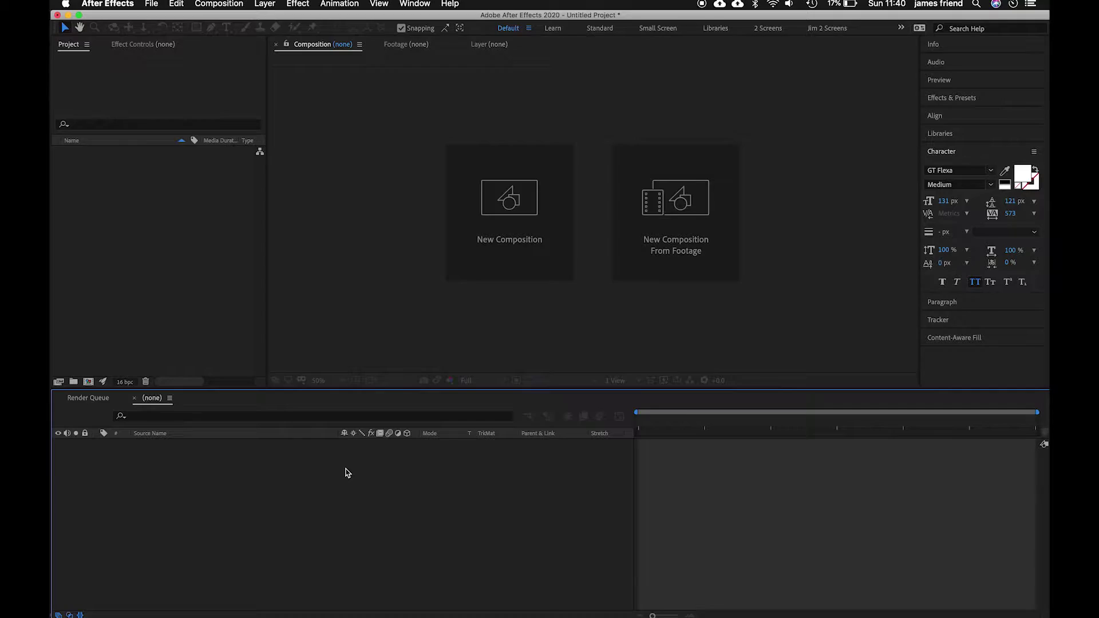
# Step: Create a new MAXON CINEMA 4D file, Cog_2.c4d, from After Effects' File > New menu
pyautogui.click(159, 7)
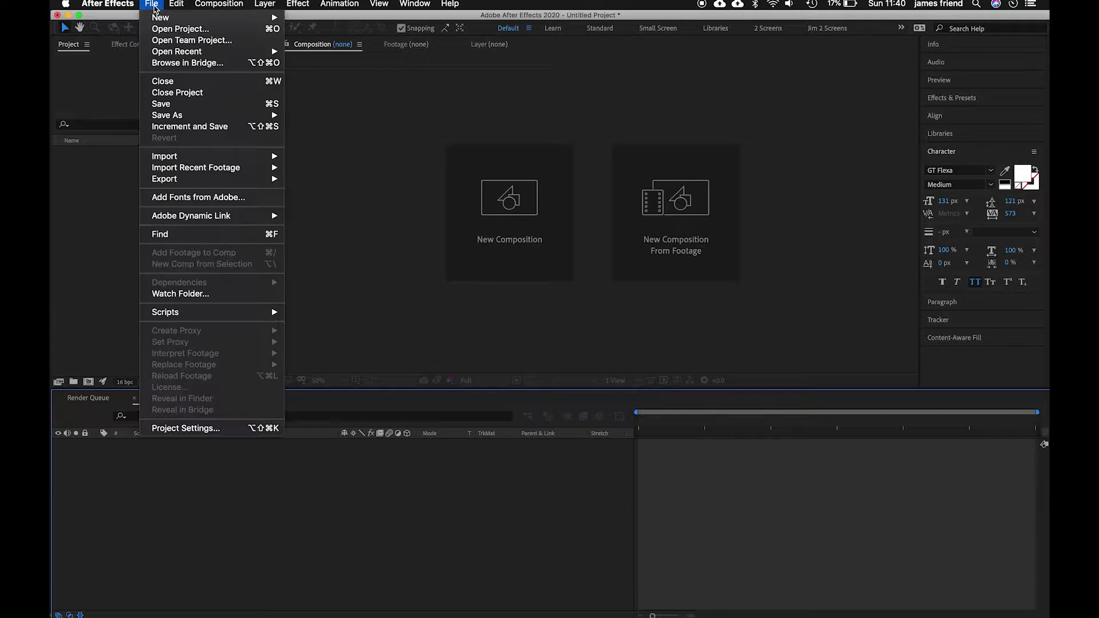
pyautogui.moveTo(162, 17)
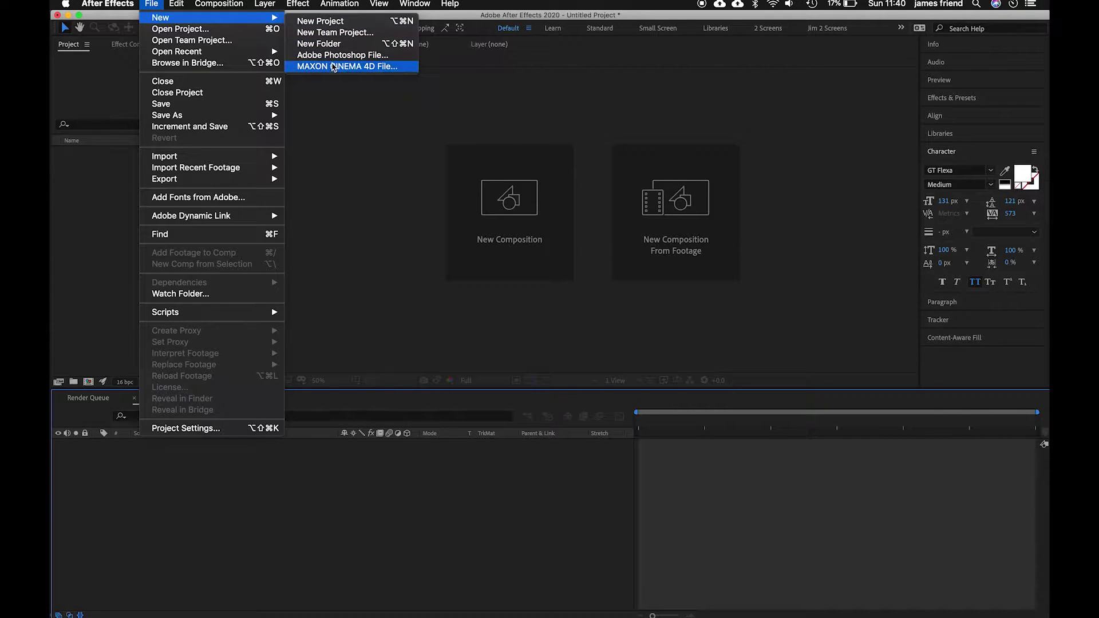
pyautogui.click(334, 66)
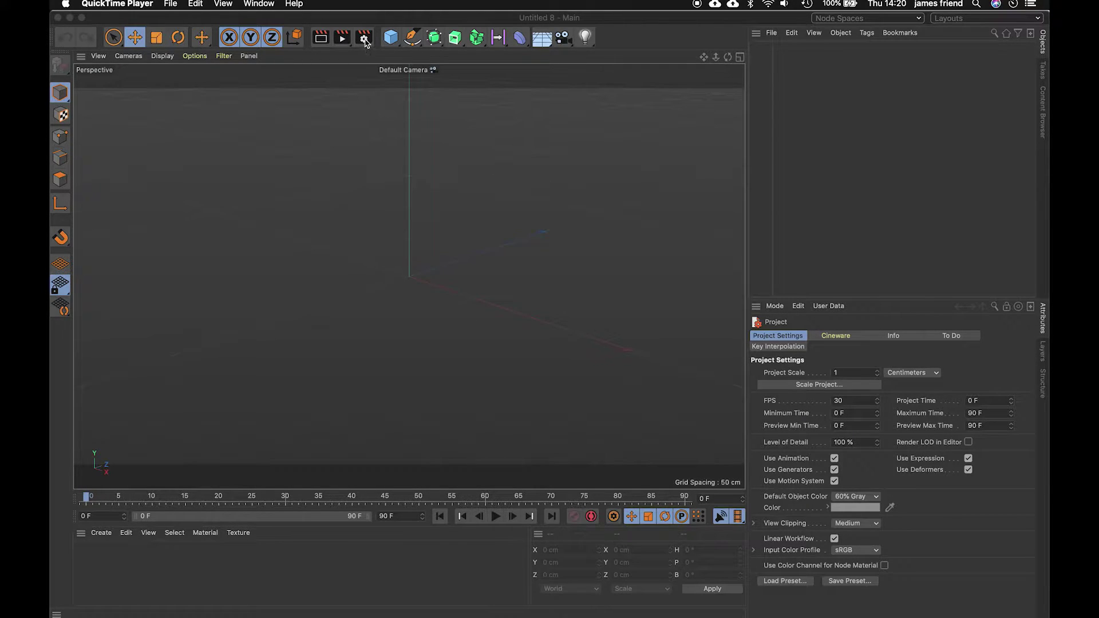
# Step: Set the render output to 1920 x 1080 at a 25 fps frame rate
pyautogui.click(363, 39)
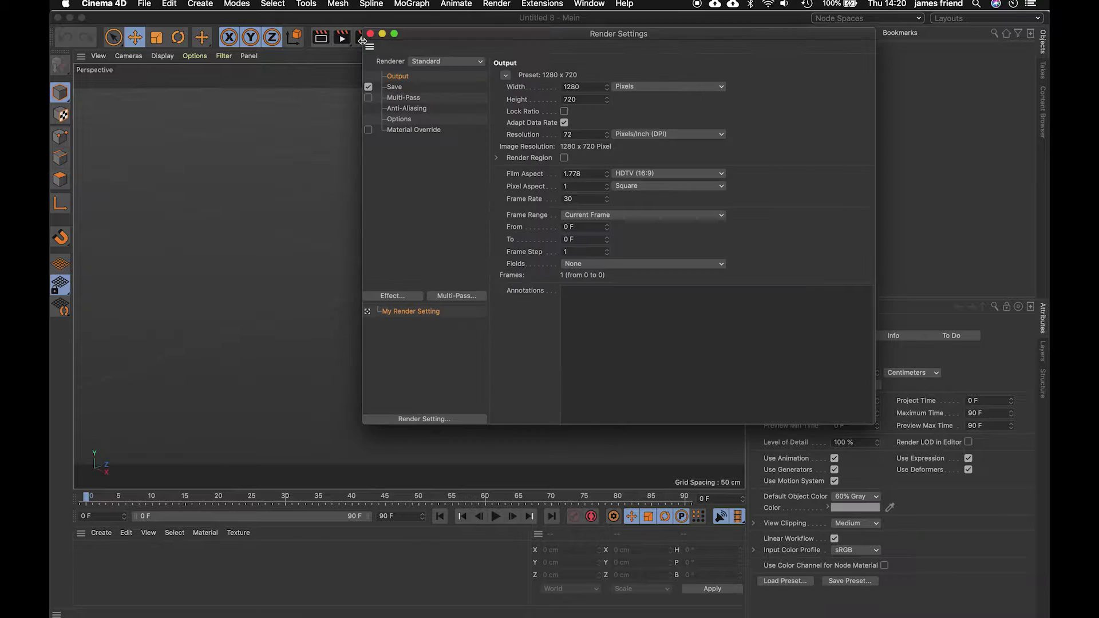
pyautogui.doubleClick(582, 86)
pyautogui.write('1920')
pyautogui.press('Tab')
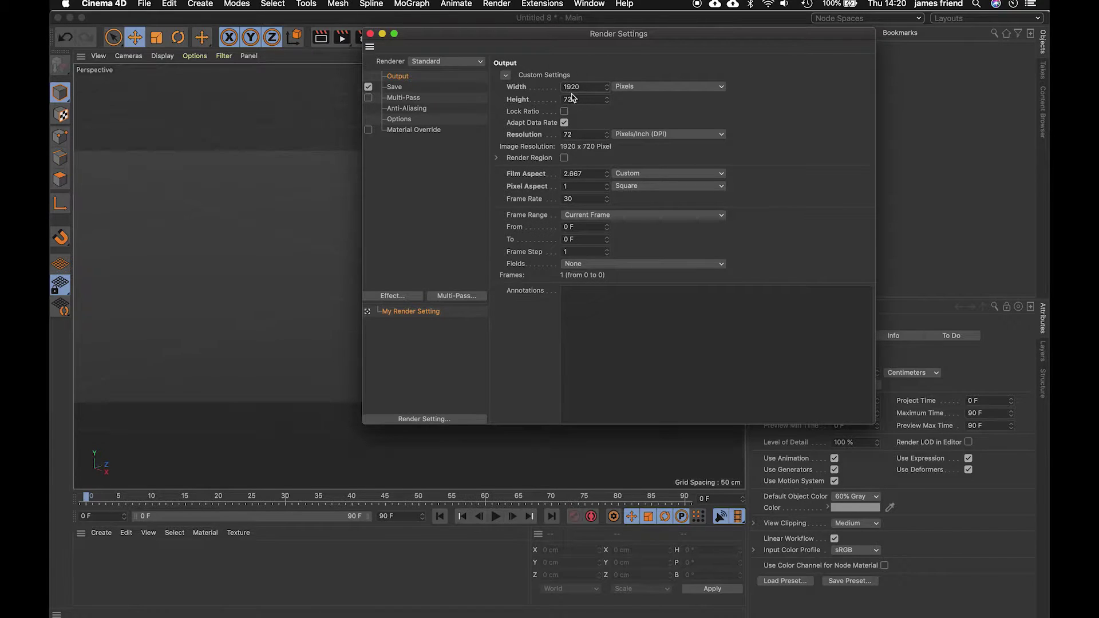
pyautogui.write('1080')
pyautogui.press('Return')
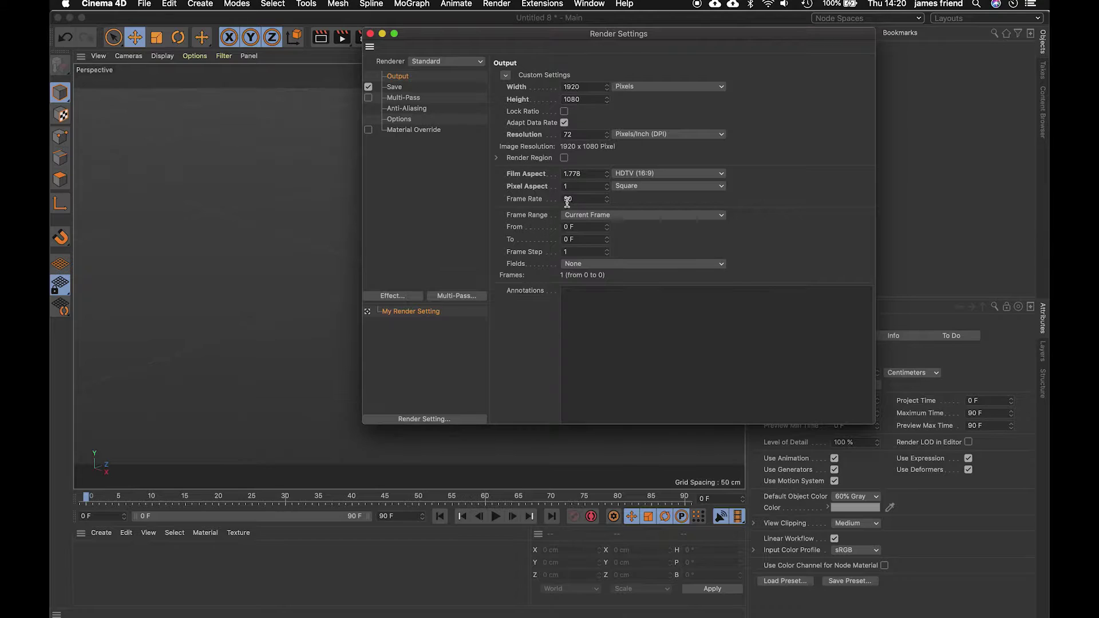
pyautogui.doubleClick(574, 200)
pyautogui.press('BackSpace')
pyautogui.write('25')
pyautogui.press('Return')
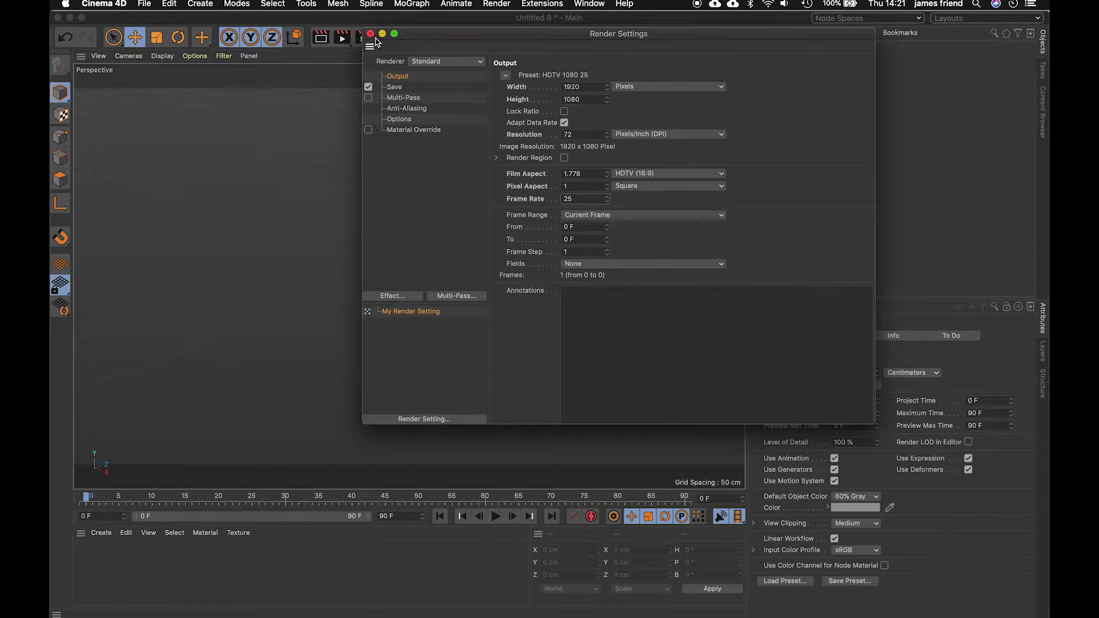
pyautogui.click(370, 34)
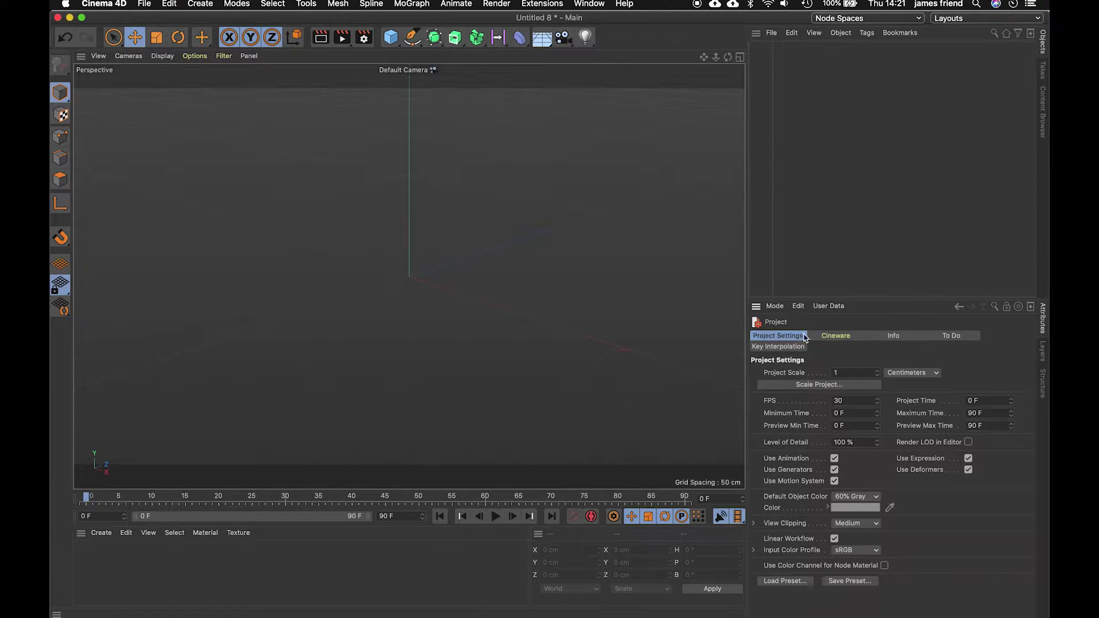
# Step: Change the project FPS from 30 to 25
pyautogui.click(851, 404)
pyautogui.moveTo(851, 403); pyautogui.dragTo(808, 399)
pyautogui.write('25')
pyautogui.press('Return')
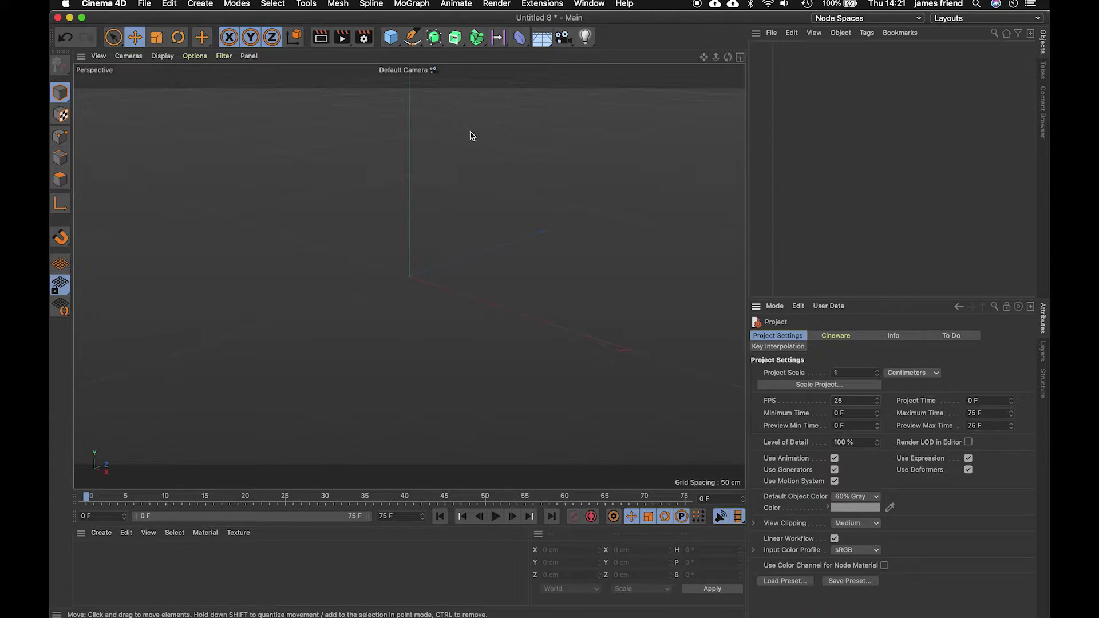
# Step: Add a Cogwheel spline and set its Plane to XZ so it lies flat
pyautogui.click(413, 39)
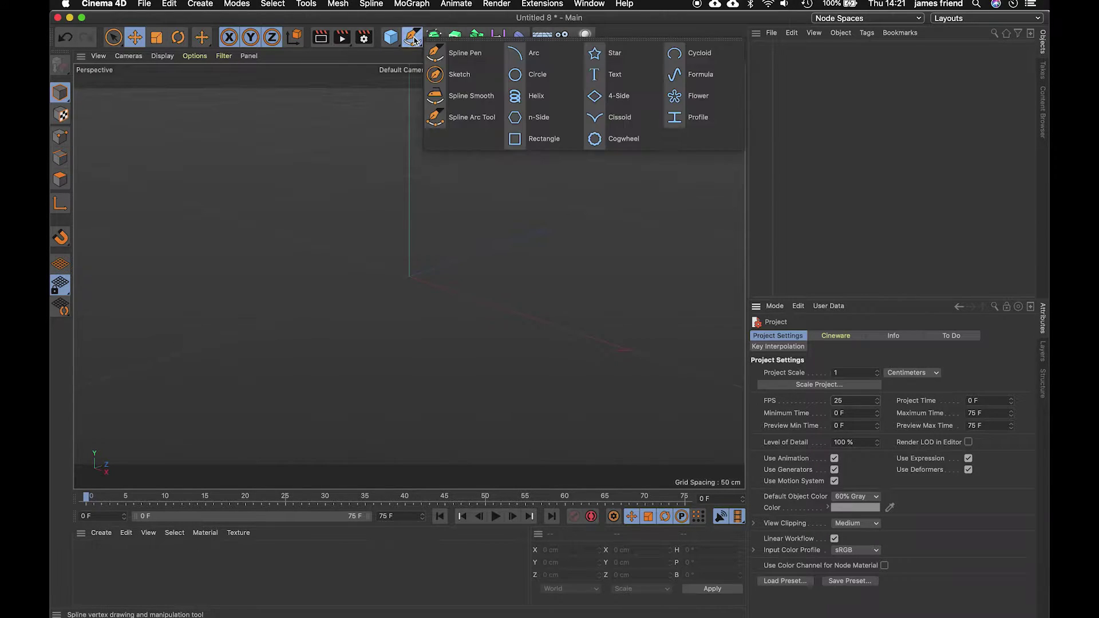
pyautogui.click(623, 138)
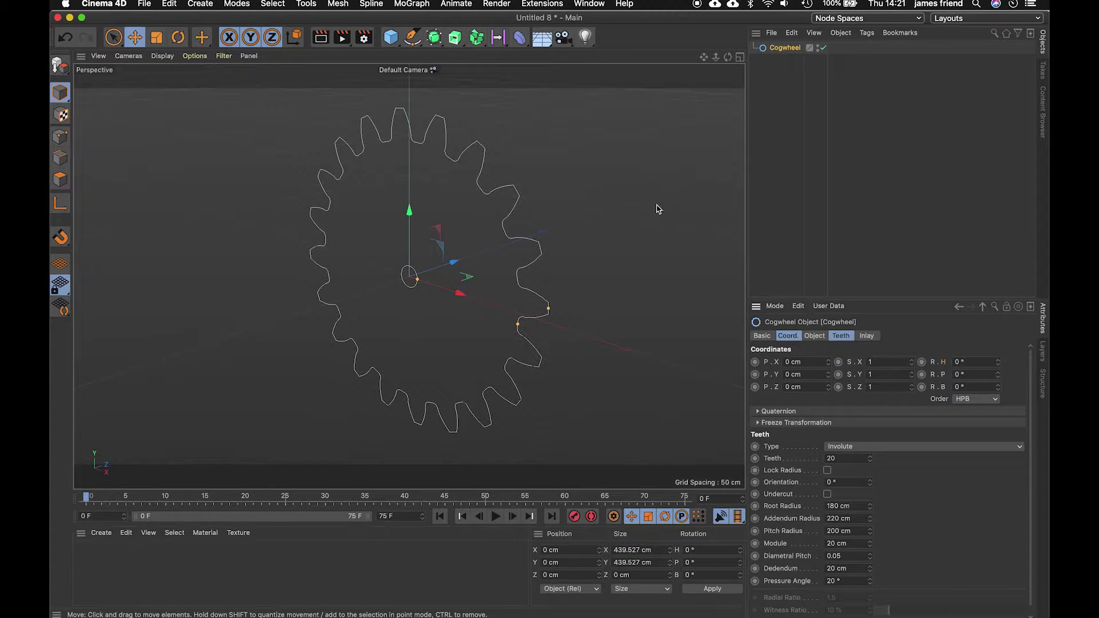
pyautogui.click(817, 338)
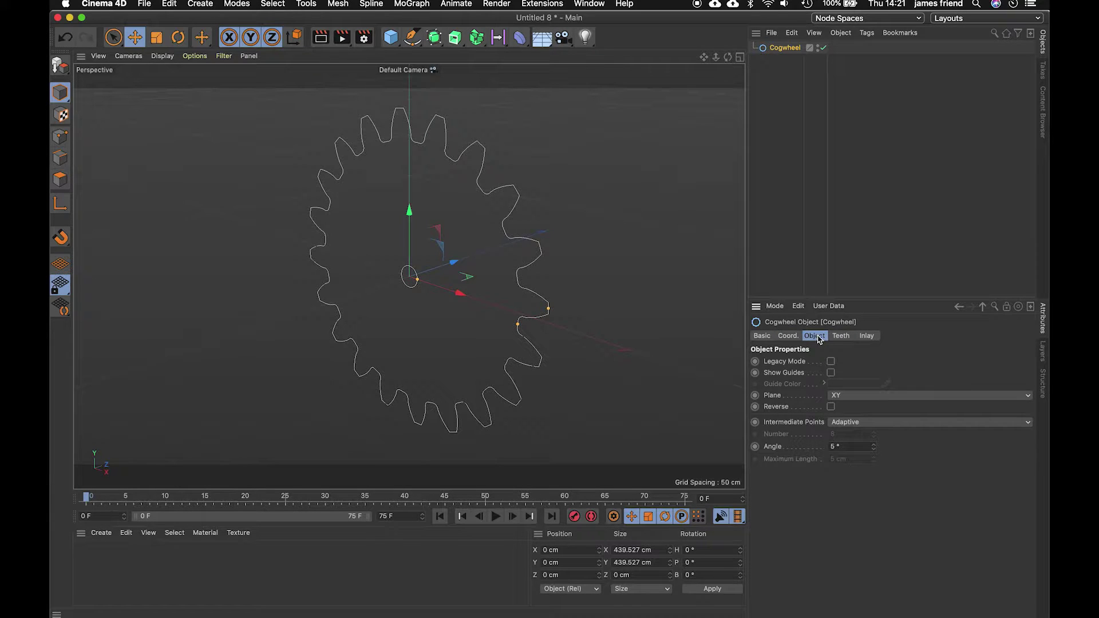
pyautogui.click(880, 396)
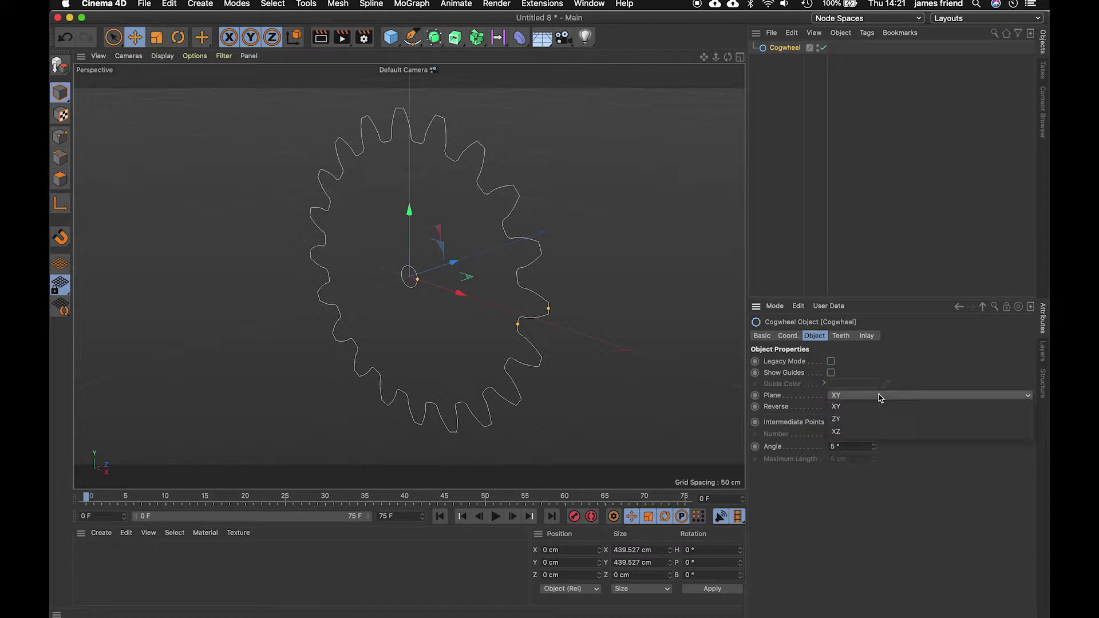
pyautogui.click(878, 433)
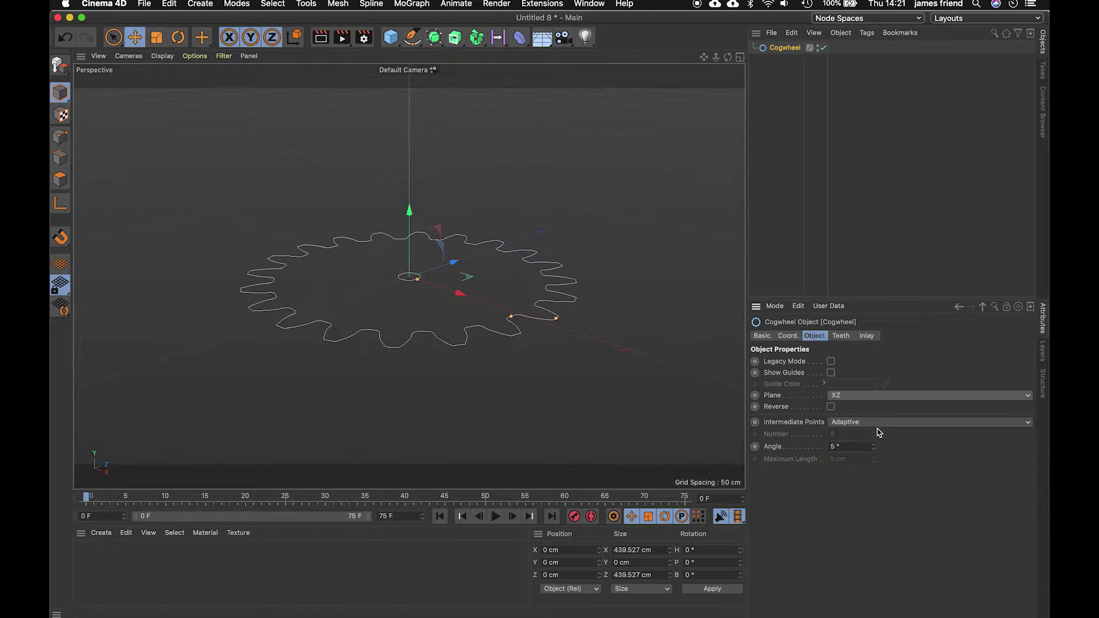
# Step: Nest the cogwheel under a new Extrude object and rename the Extrude Cog_1
pyautogui.click(456, 38)
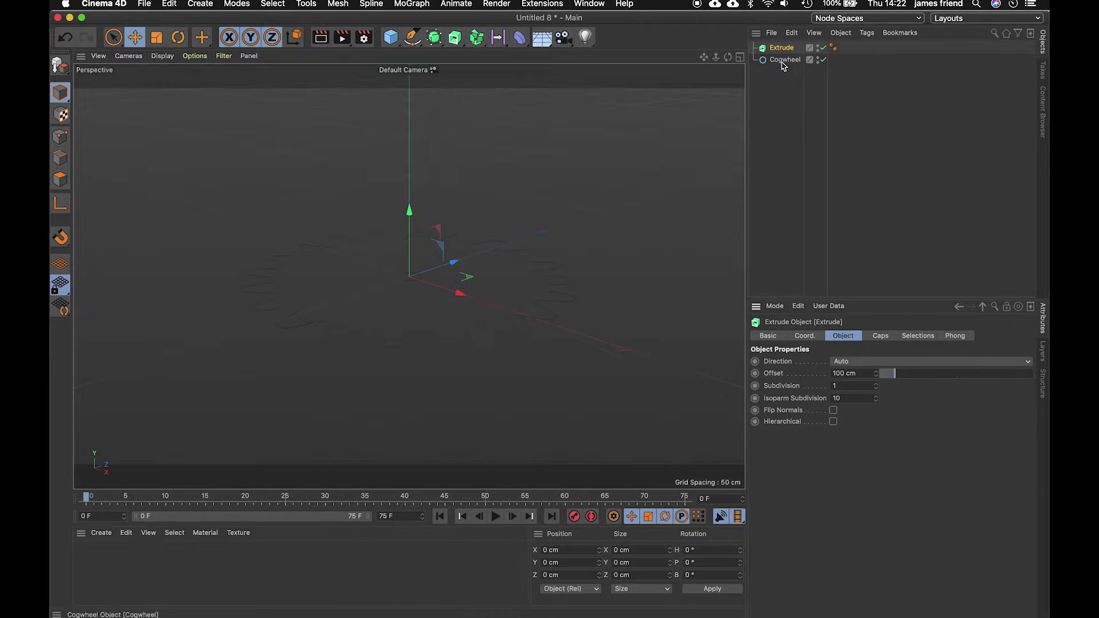
pyautogui.moveTo(779, 64)
pyautogui.mouseDown()
pyautogui.moveTo(797, 63)
pyautogui.moveTo(788, 50)
pyautogui.mouseUp()
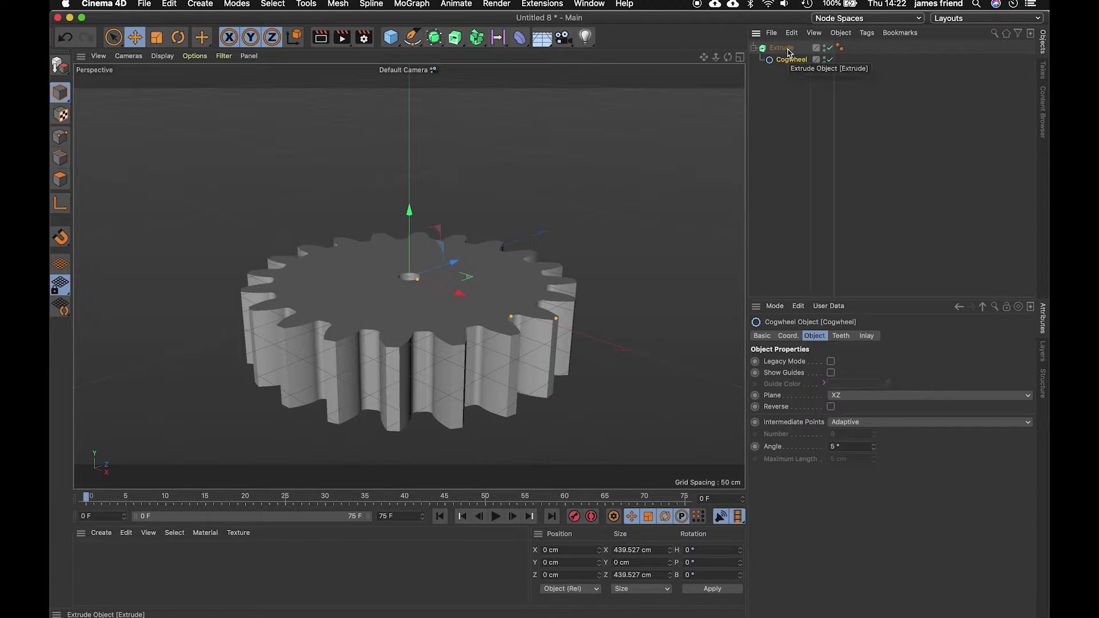
pyautogui.keyDown('alt'); pyautogui.moveTo(438, 258); pyautogui.dragTo(447, 304); pyautogui.keyUp('alt')
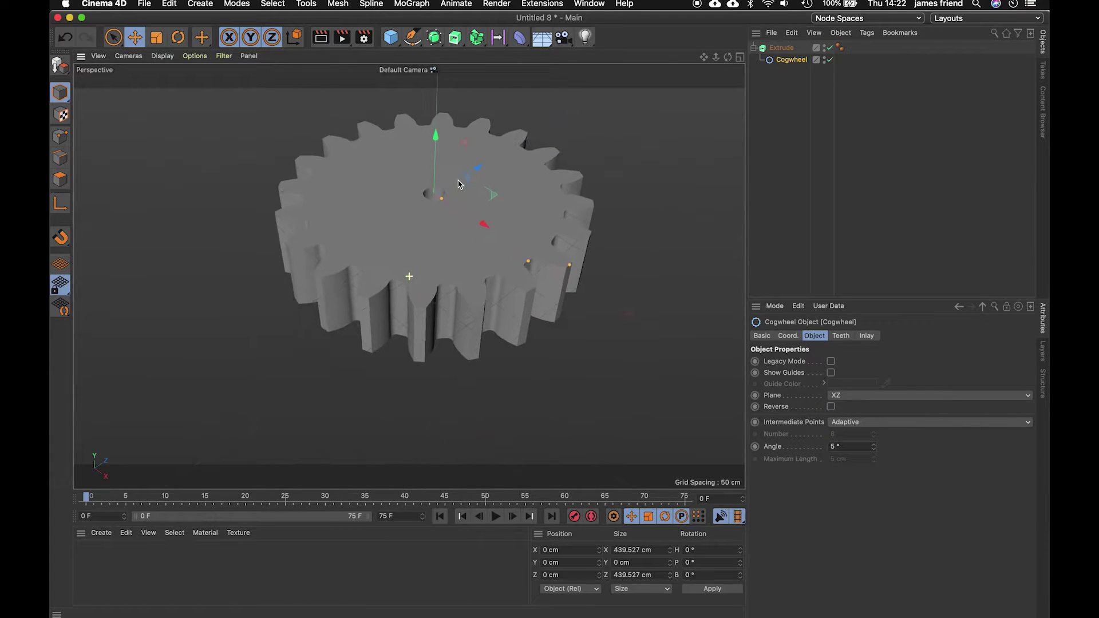
pyautogui.doubleClick(782, 47)
pyautogui.press('BackSpace')
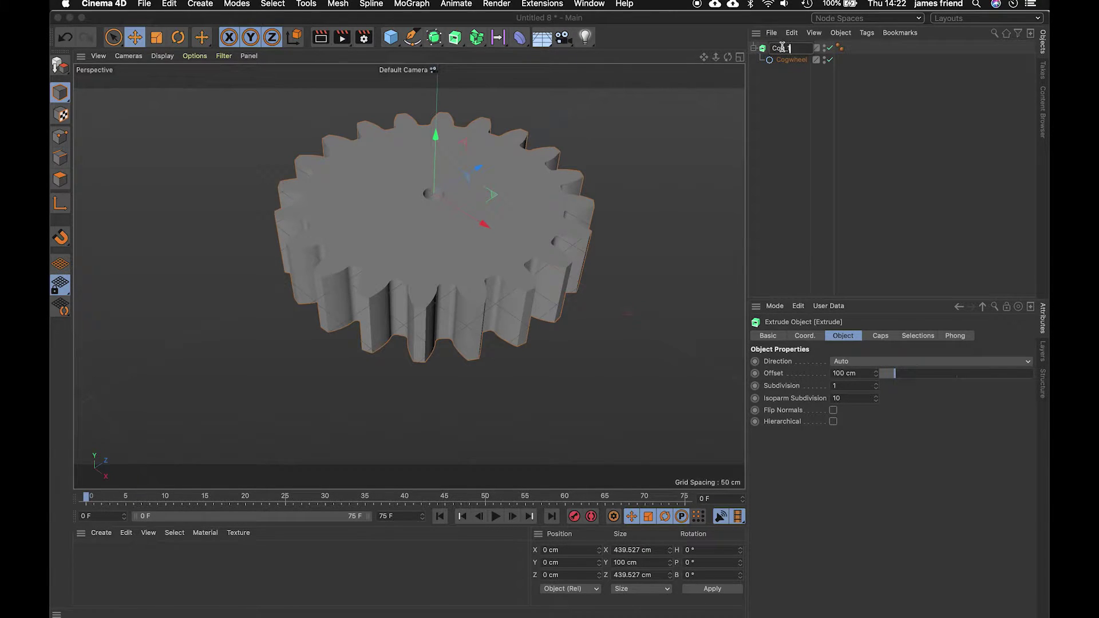
pyautogui.click(789, 59)
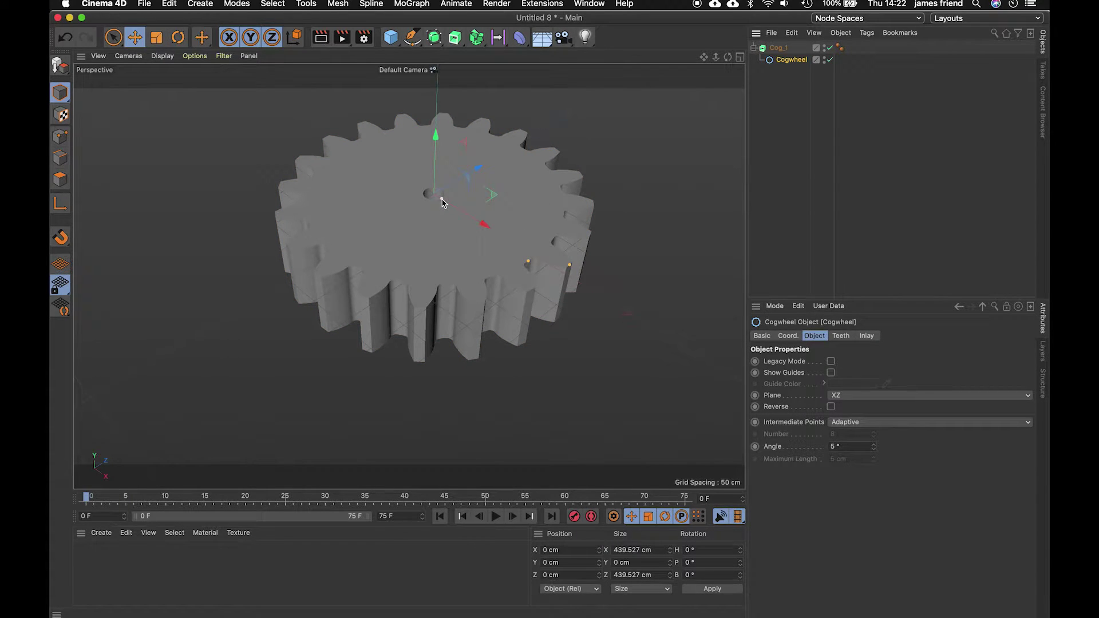
pyautogui.click(792, 91)
pyautogui.click(795, 61)
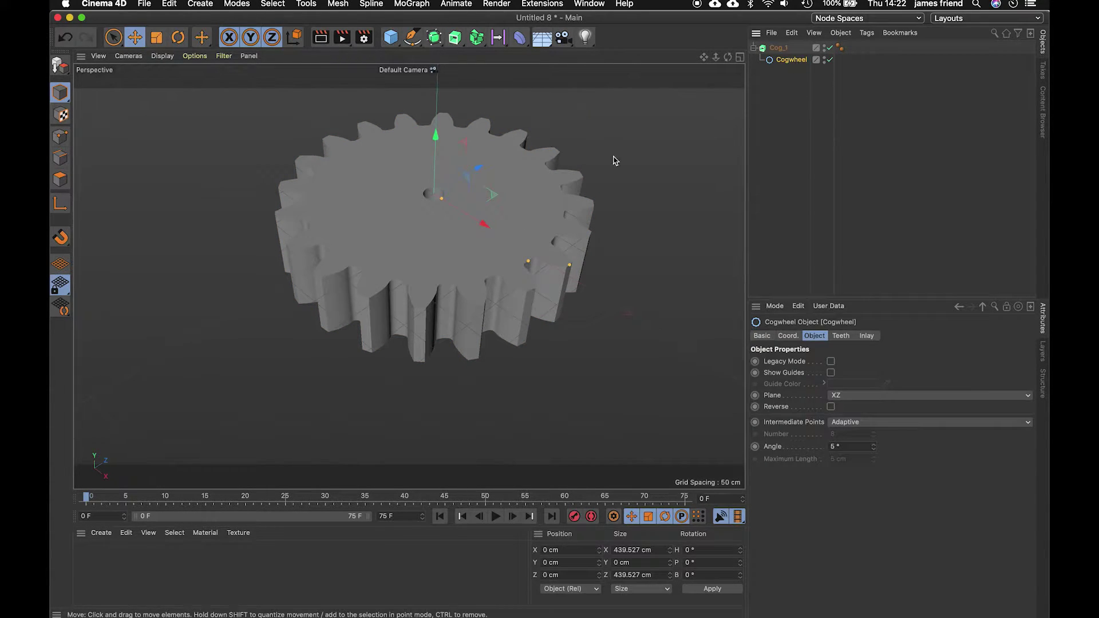
# Step: Change the cogwheel's tooth count from 20 to 10
pyautogui.moveTo(442, 199); pyautogui.dragTo(567, 264)
pyautogui.press('super+z')
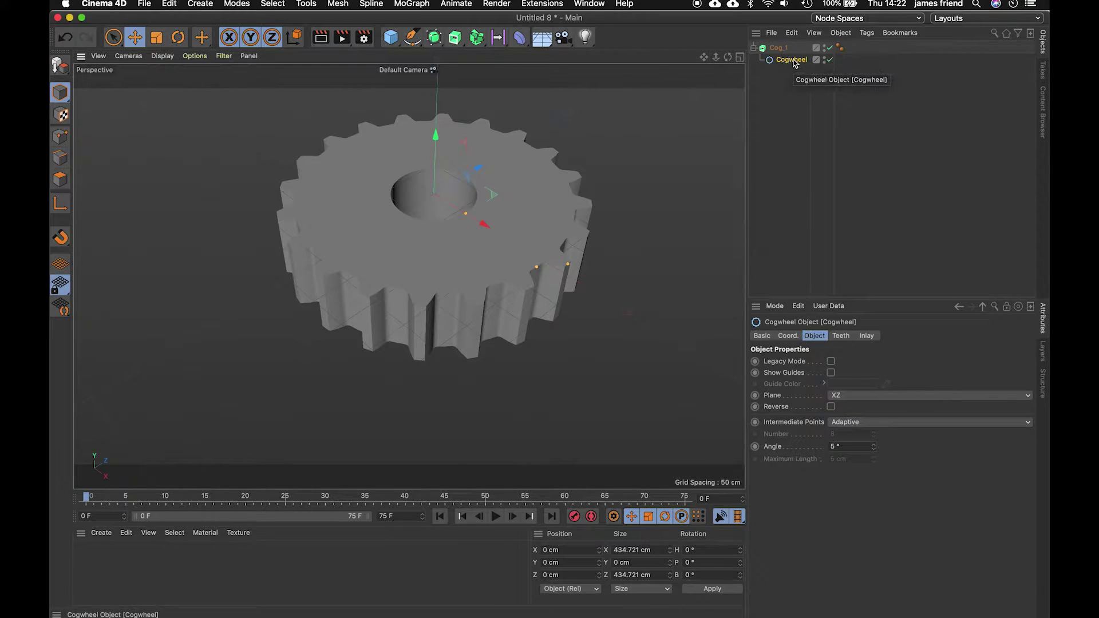
pyautogui.click(845, 340)
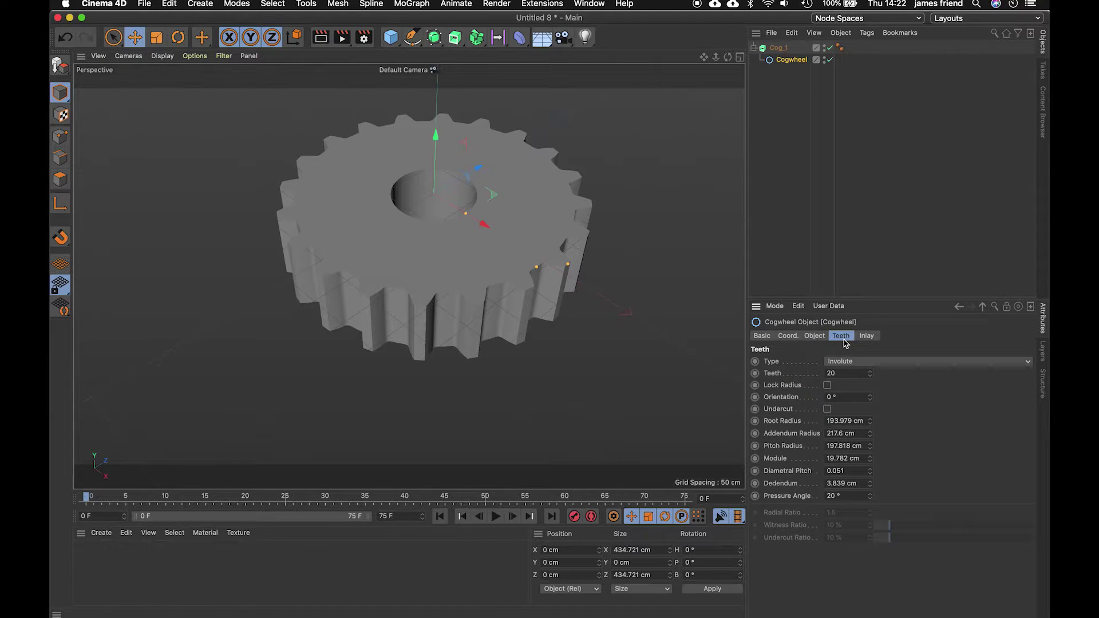
pyautogui.click(841, 374)
pyautogui.moveTo(841, 374); pyautogui.dragTo(802, 373)
pyautogui.write('10')
pyautogui.press('Return')
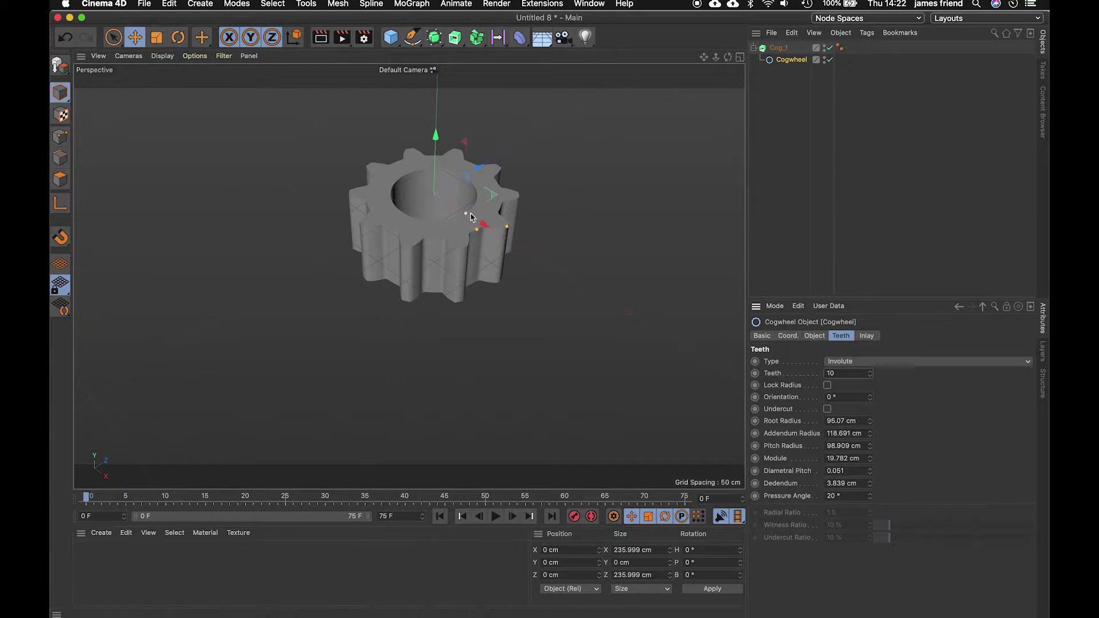
# Step: Shrink the gear's centre hole to a medium bore, undoing an accidental move
pyautogui.moveTo(467, 216)
pyautogui.mouseDown()
pyautogui.moveTo(451, 204)
pyautogui.moveTo(462, 227)
pyautogui.mouseUp()
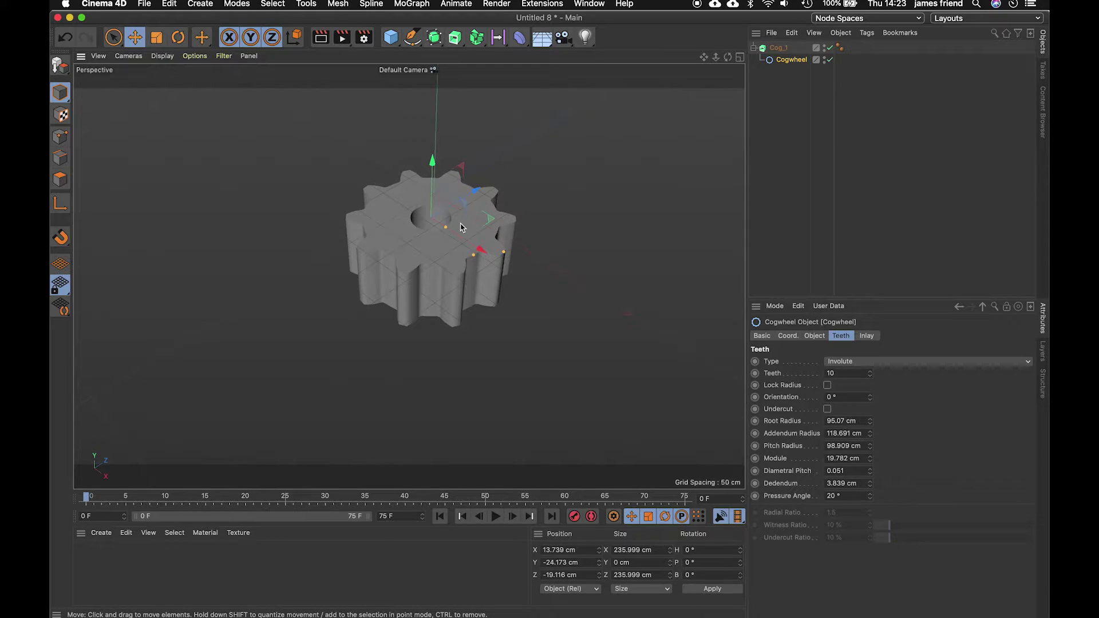
pyautogui.press('super+z')
pyautogui.keyDown('alt'); pyautogui.moveTo(462, 225); pyautogui.dragTo(437, 294); pyautogui.keyUp('alt')
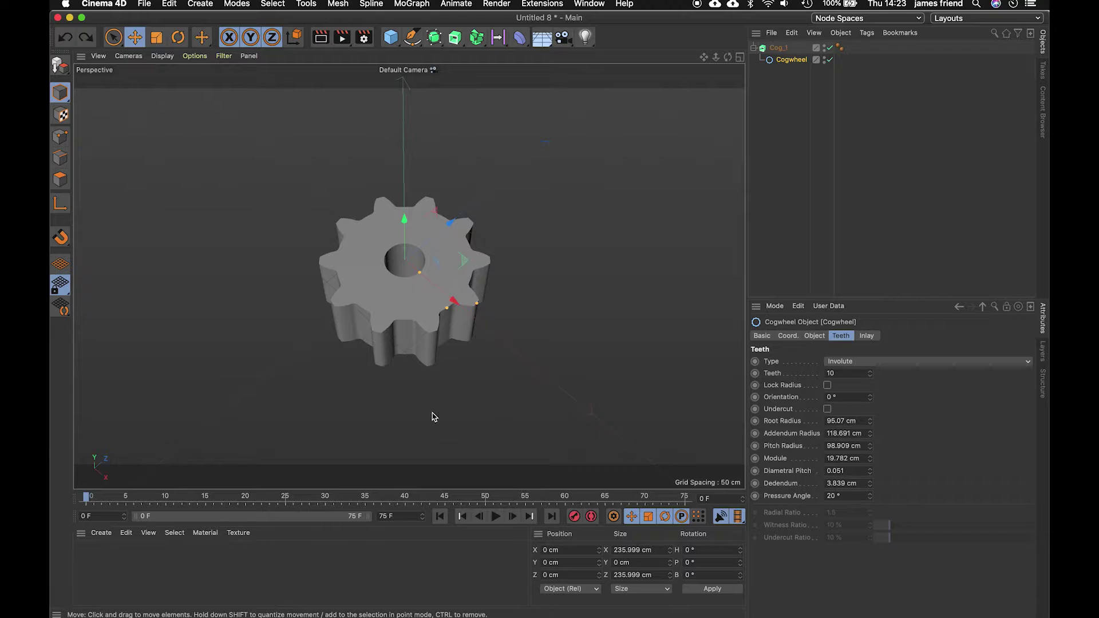
pyautogui.click(789, 60)
# Step: Keyframe Cog_1's heading at 0° on frame 0 and 180° on frame 50
pyautogui.click(780, 50)
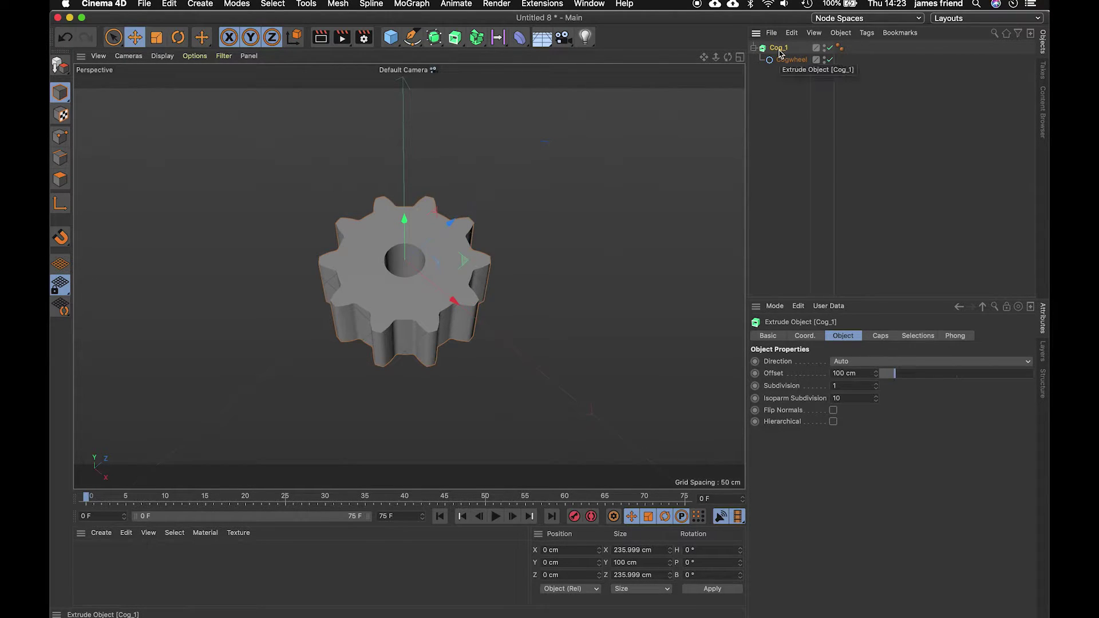
pyautogui.click(806, 336)
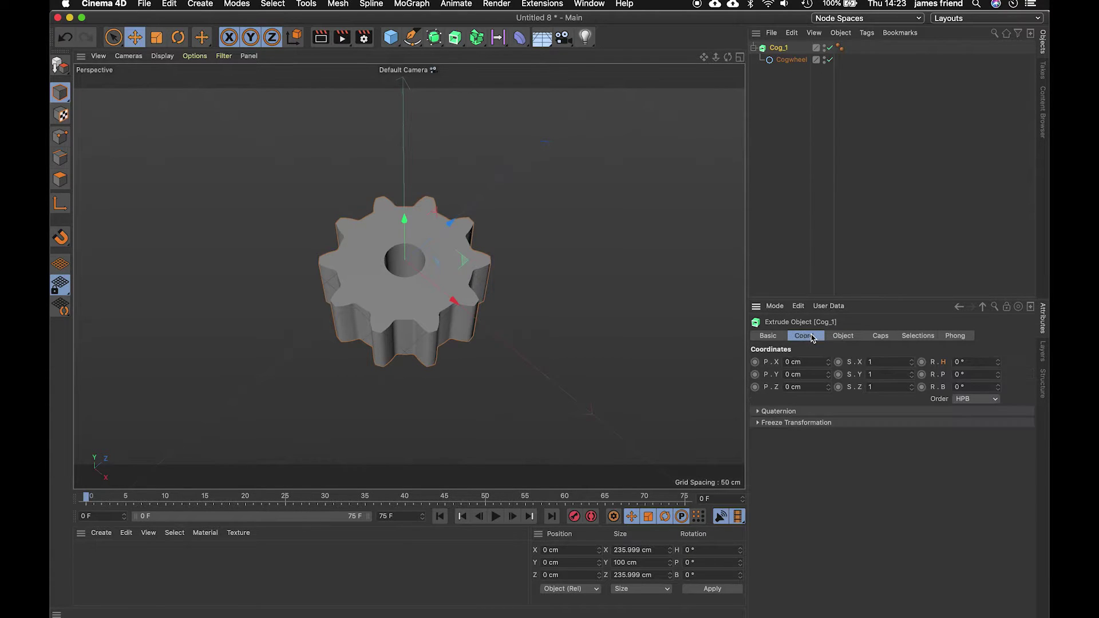
pyautogui.click(922, 362)
pyautogui.click(486, 499)
pyautogui.click(945, 362)
pyautogui.write('180')
pyautogui.press('Return')
pyautogui.click(922, 362)
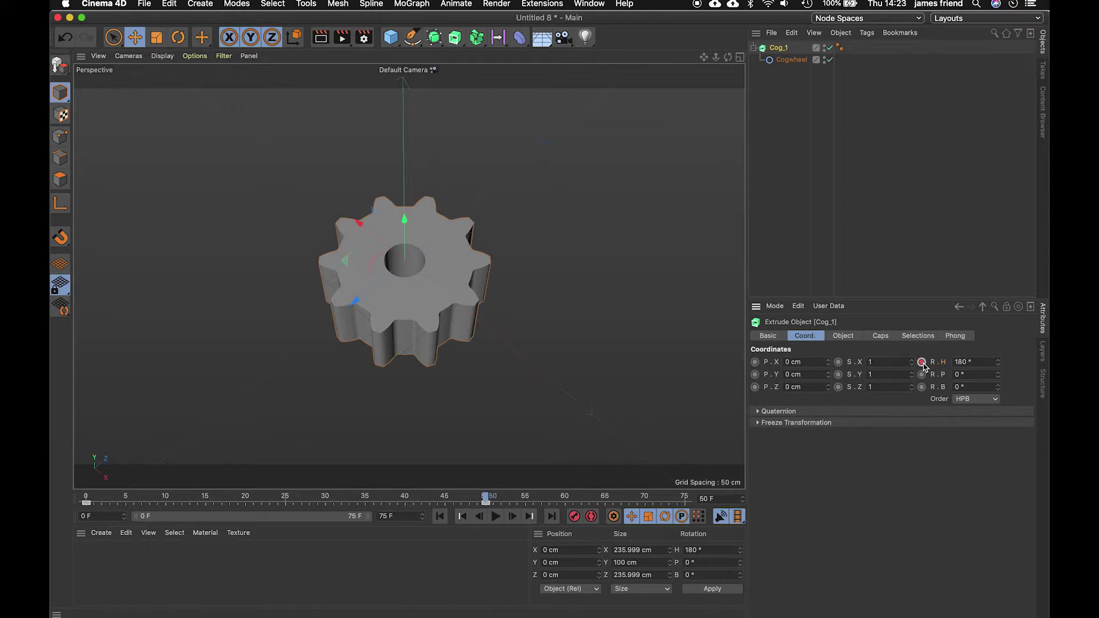
# Step: Play the rotation from frame 0, then select both heading keyframes
pyautogui.moveTo(484, 497); pyautogui.dragTo(51, 513)
pyautogui.press('F8')
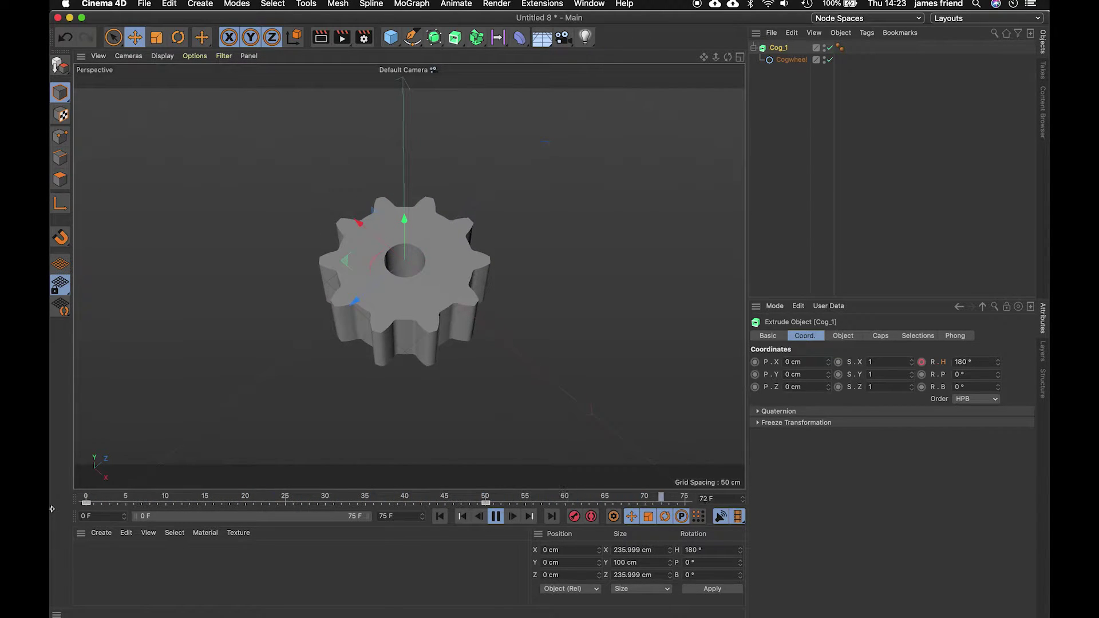
pyautogui.press('F8')
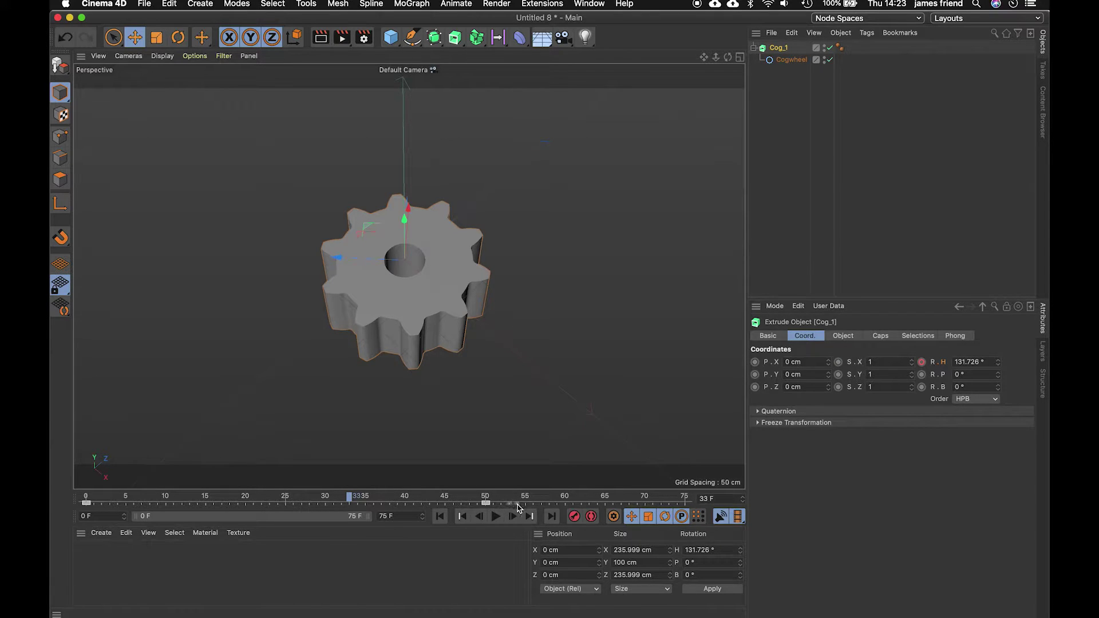
pyautogui.moveTo(518, 508); pyautogui.dragTo(55, 500)
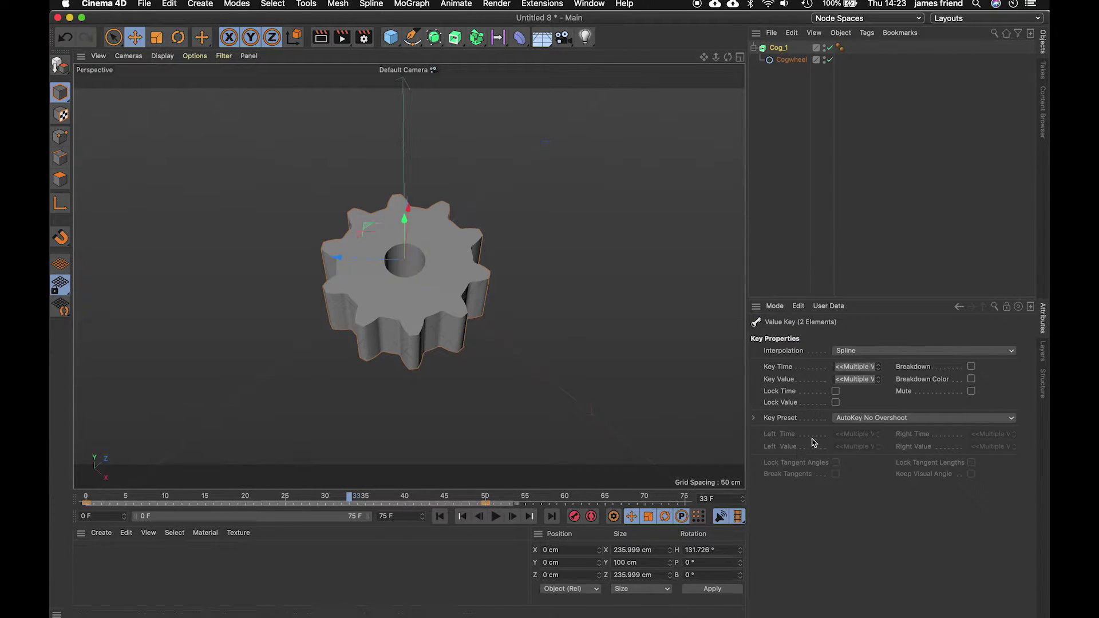
# Step: Set both rotation keys to Linear interpolation and play back to check the steady turn
pyautogui.click(861, 351)
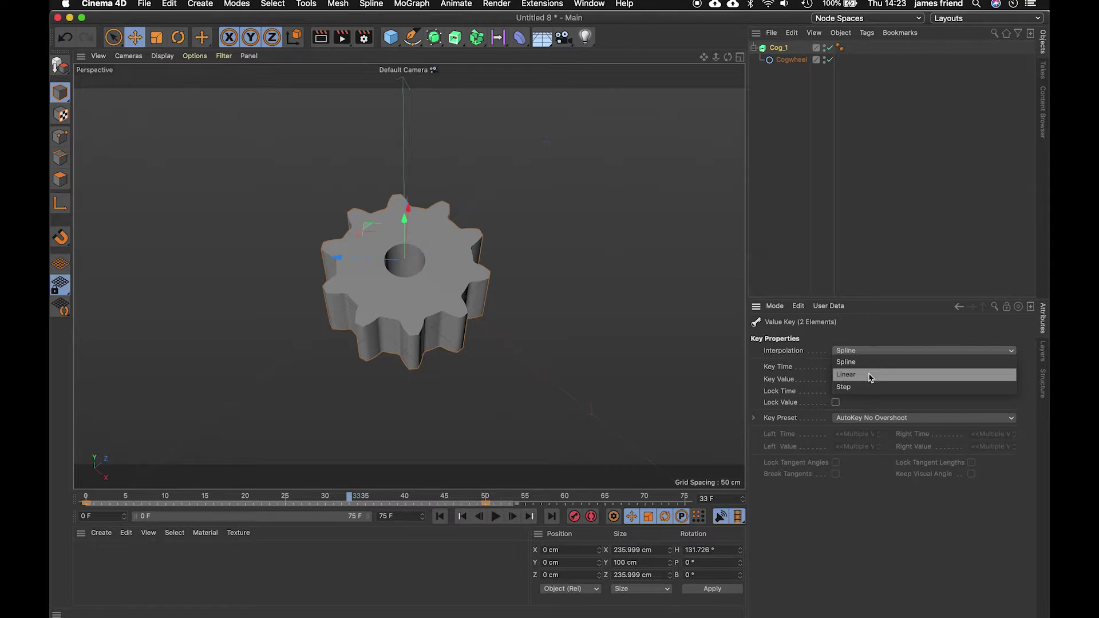
pyautogui.click(869, 376)
pyautogui.click(521, 505)
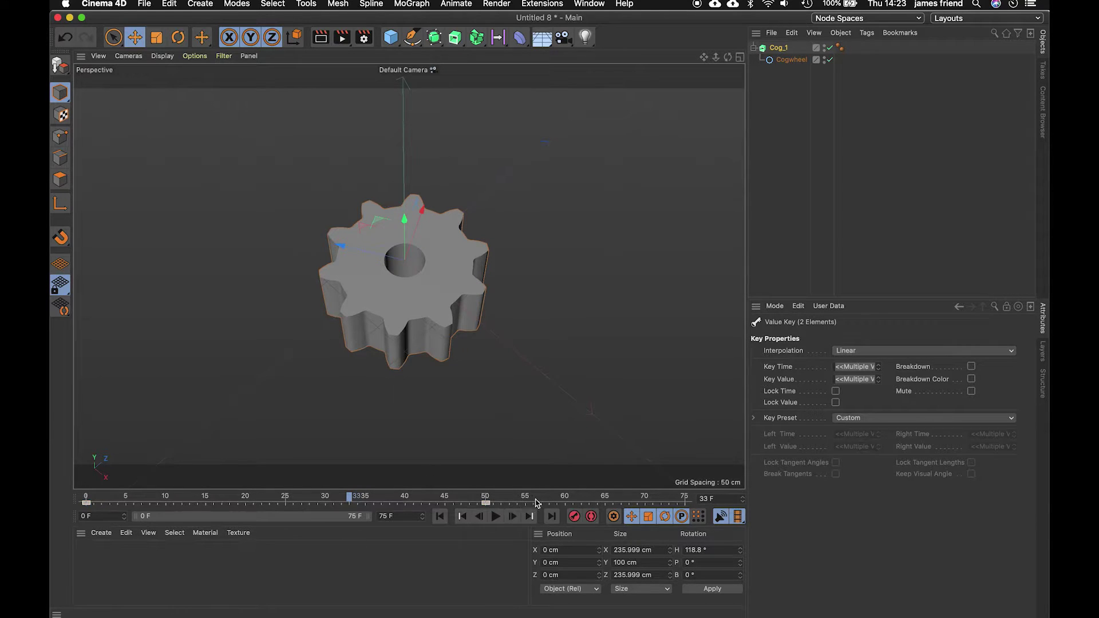
pyautogui.moveTo(538, 503); pyautogui.dragTo(51, 493)
pyautogui.press('F8')
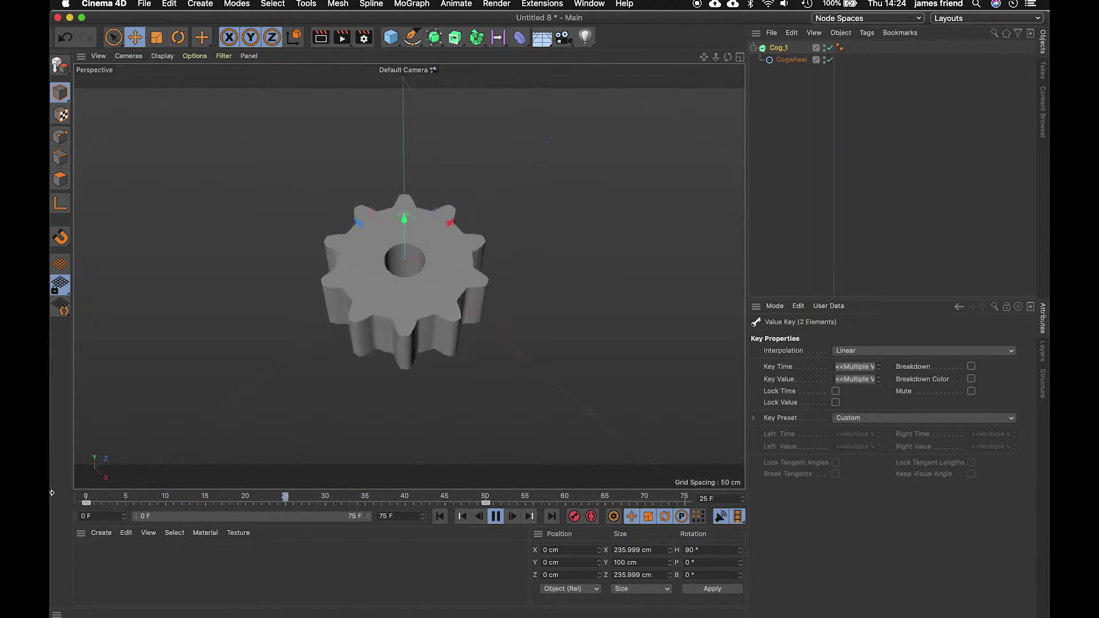
pyautogui.press('F8')
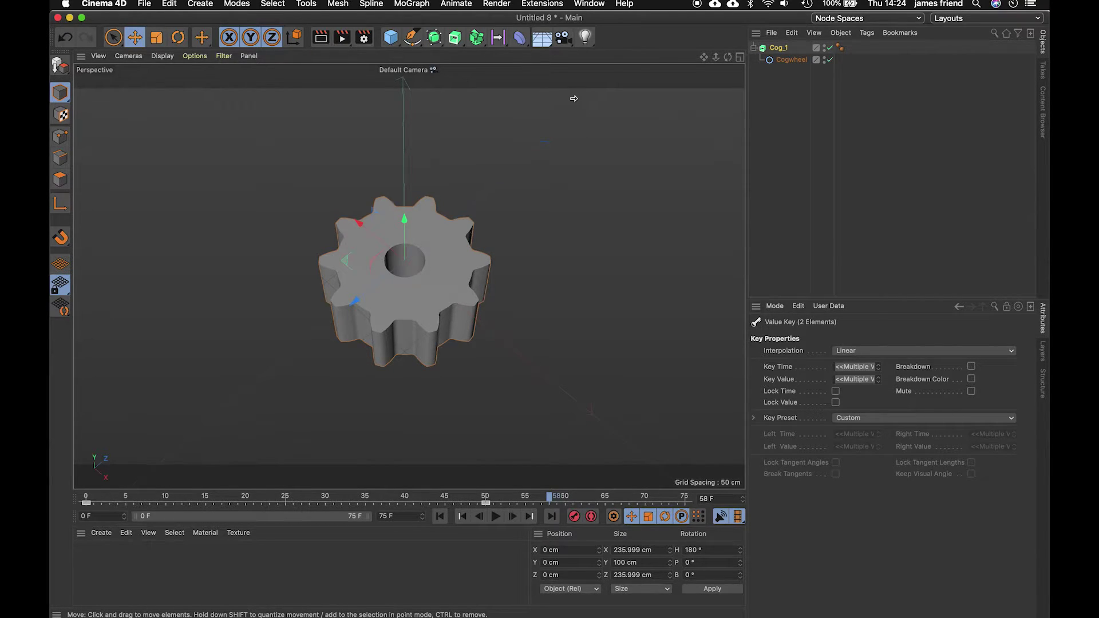
# Step: In the Dope Sheet, set the Rotation . H track's After mode to Continue, then play back
pyautogui.click(590, 4)
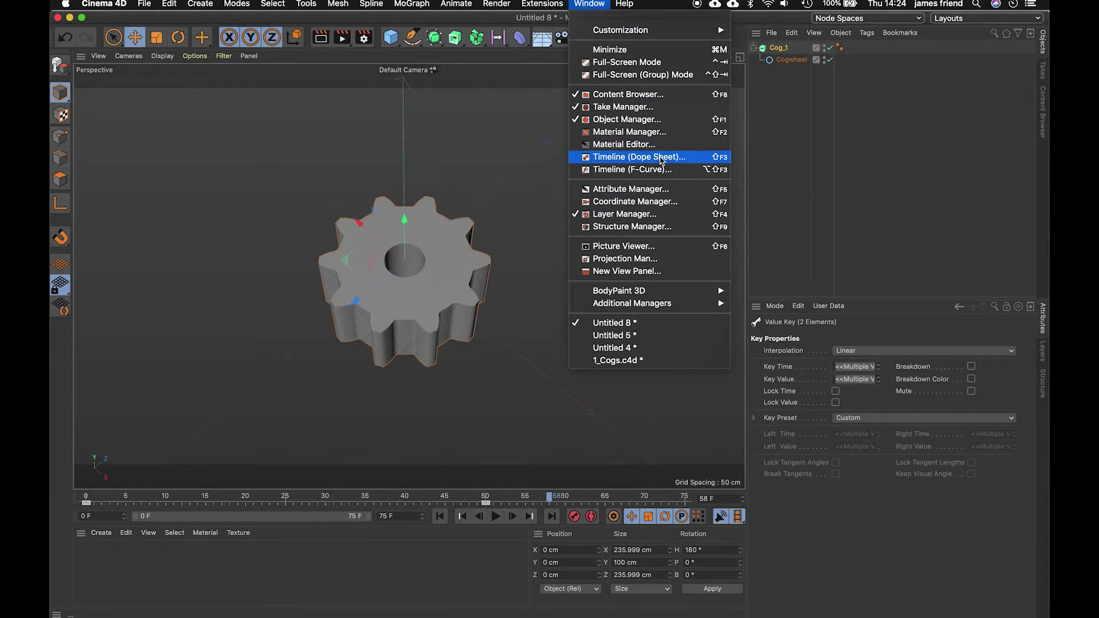
pyautogui.click(662, 158)
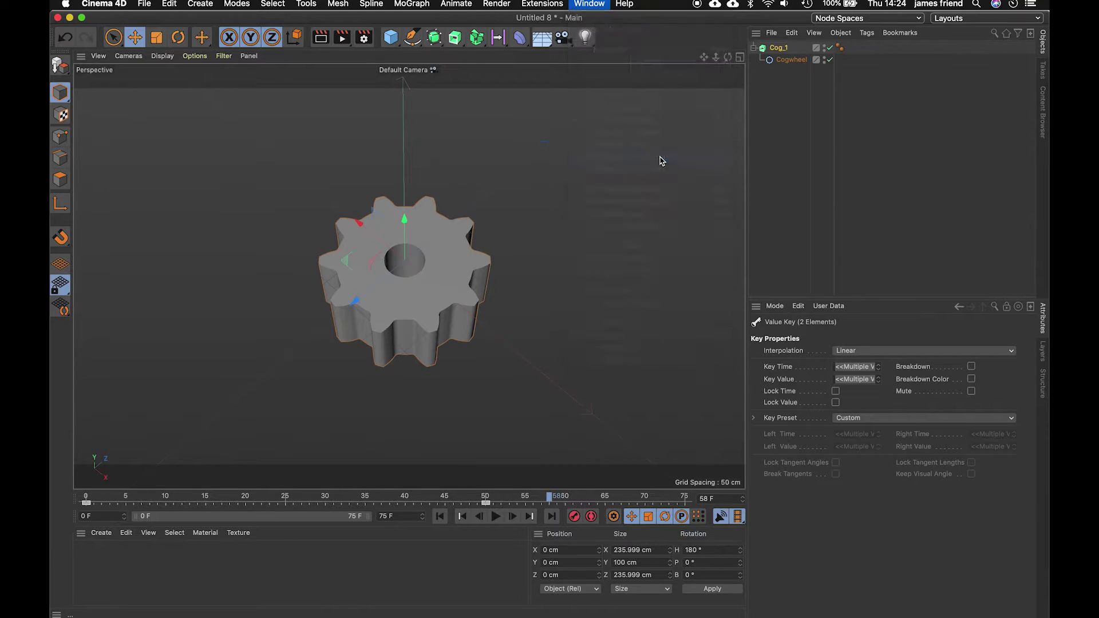
pyautogui.click(504, 127)
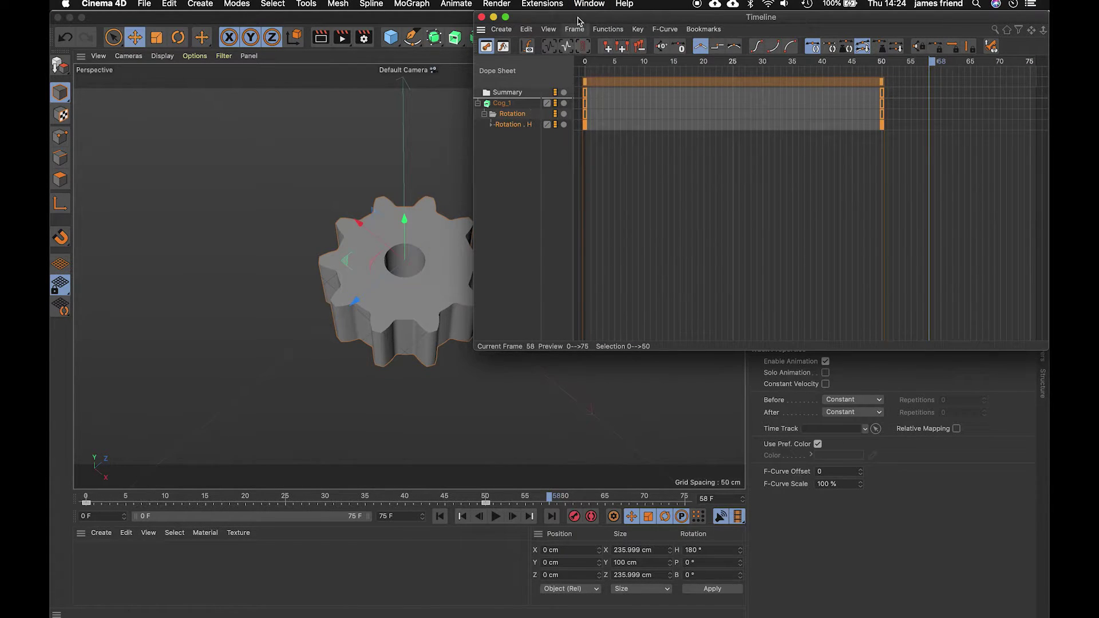
pyautogui.moveTo(575, 19); pyautogui.dragTo(248, 57)
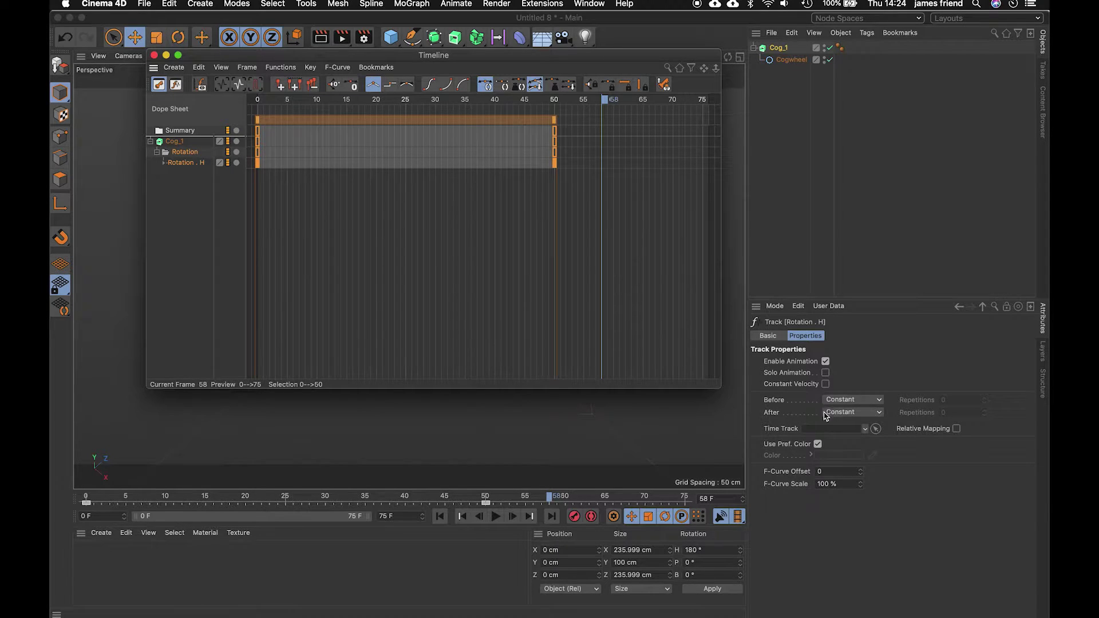
pyautogui.click(843, 412)
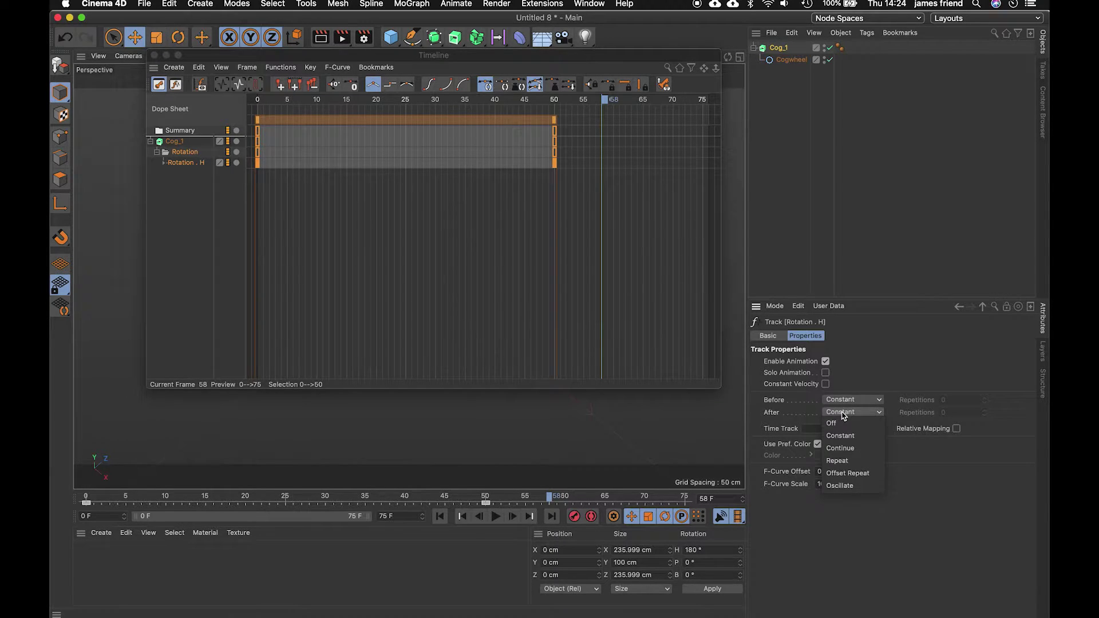
pyautogui.click(856, 448)
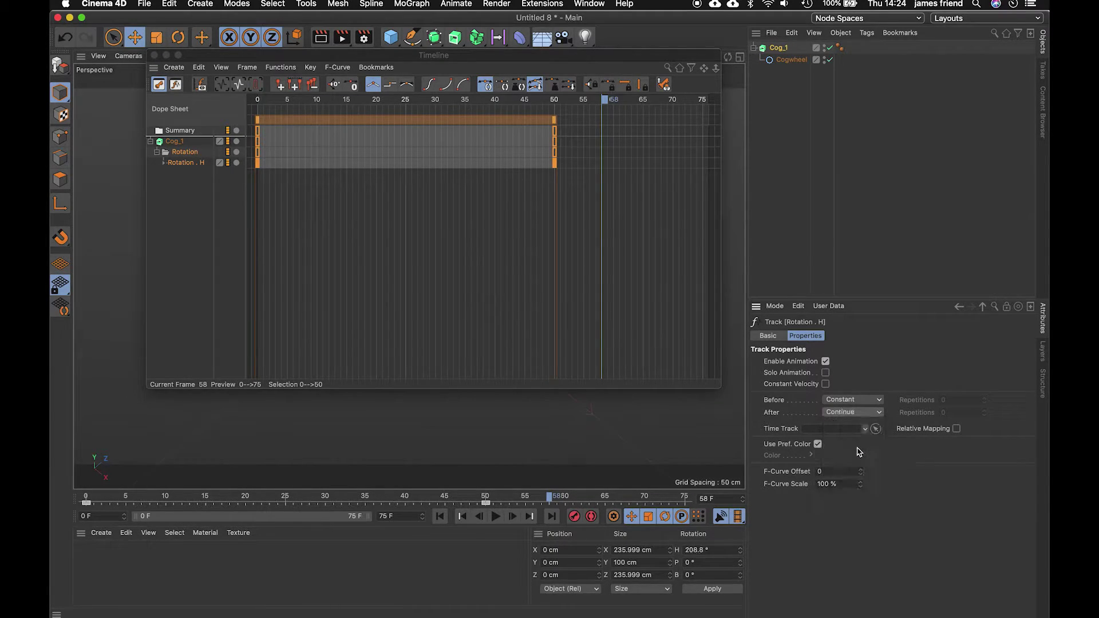
pyautogui.click(154, 55)
pyautogui.moveTo(412, 500); pyautogui.dragTo(52, 474)
pyautogui.press('F8')
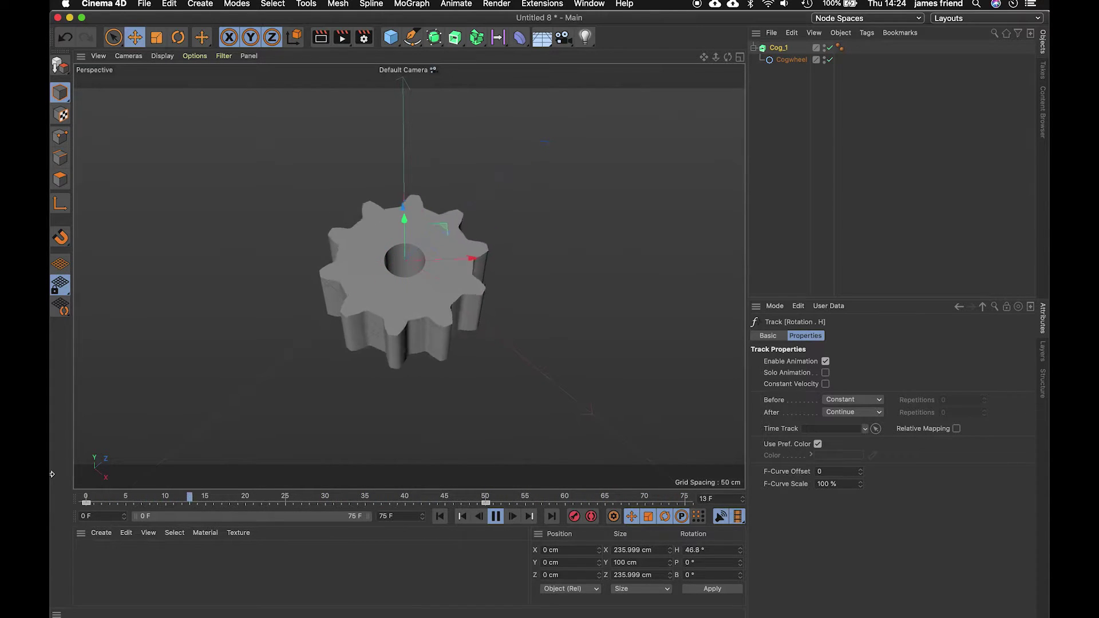
pyautogui.press('F8')
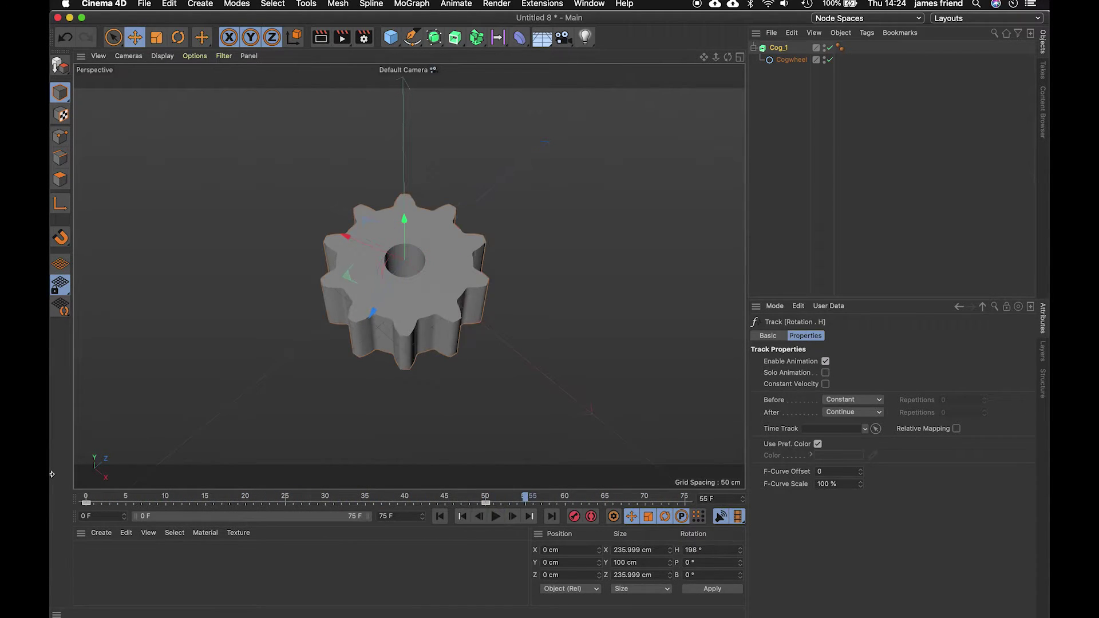
# Step: Duplicate Cog_1 in the Object Manager and rename the copy Cog_2
pyautogui.click(754, 48)
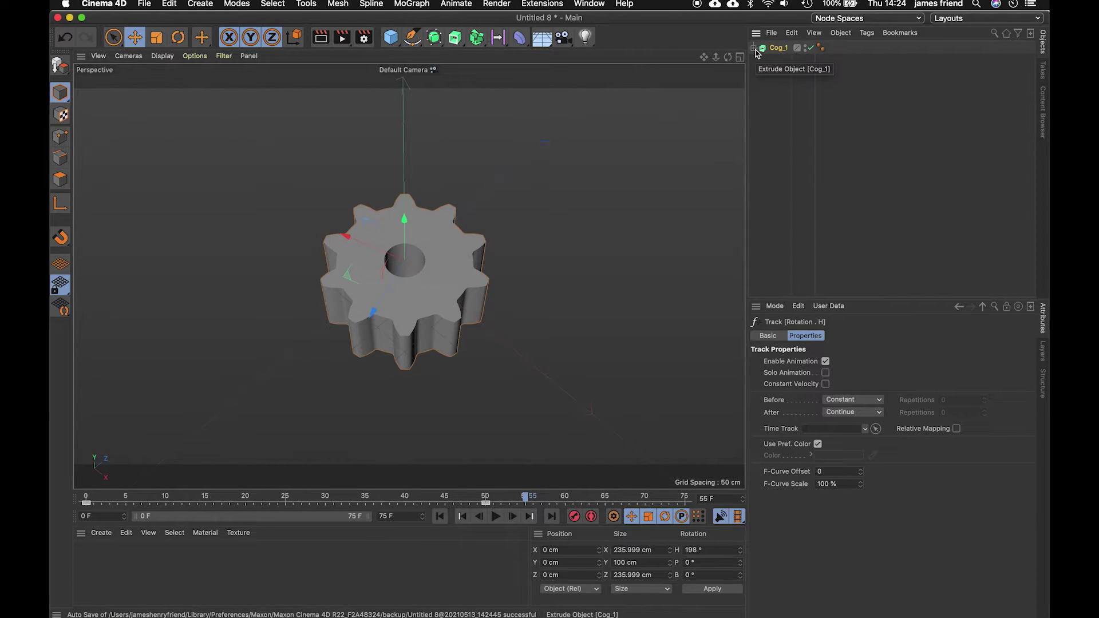
pyautogui.click(777, 49)
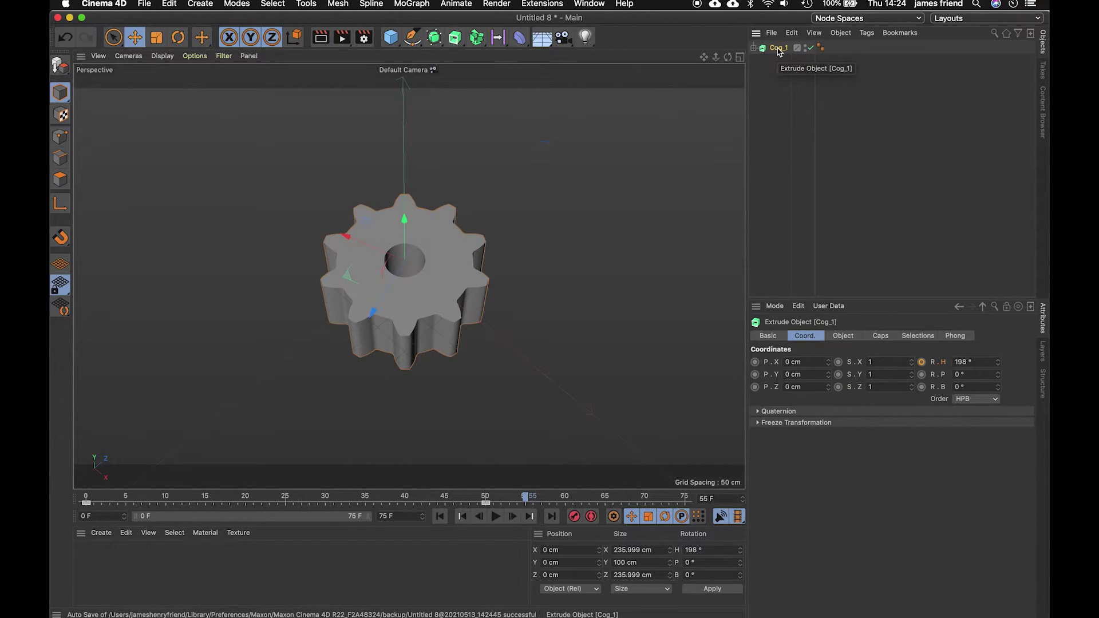
pyautogui.moveTo(779, 51); pyautogui.dragTo(778, 80)
pyautogui.keyDown('ctrl'); pyautogui.moveTo(778, 79); pyautogui.dragTo(779, 80); pyautogui.keyUp('ctrl')
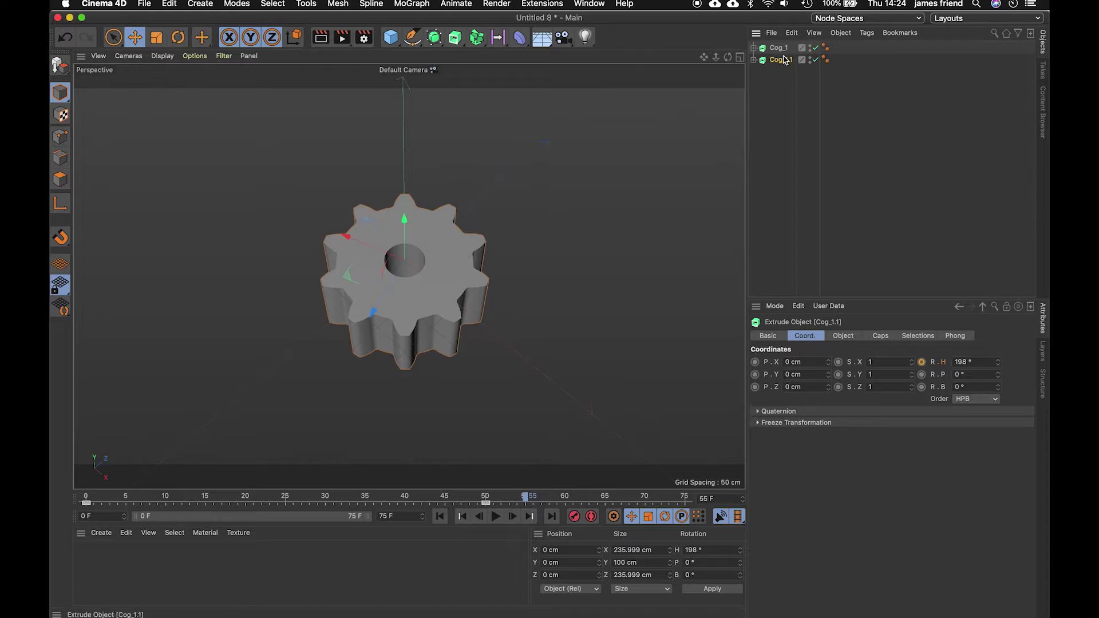
pyautogui.doubleClick(779, 60)
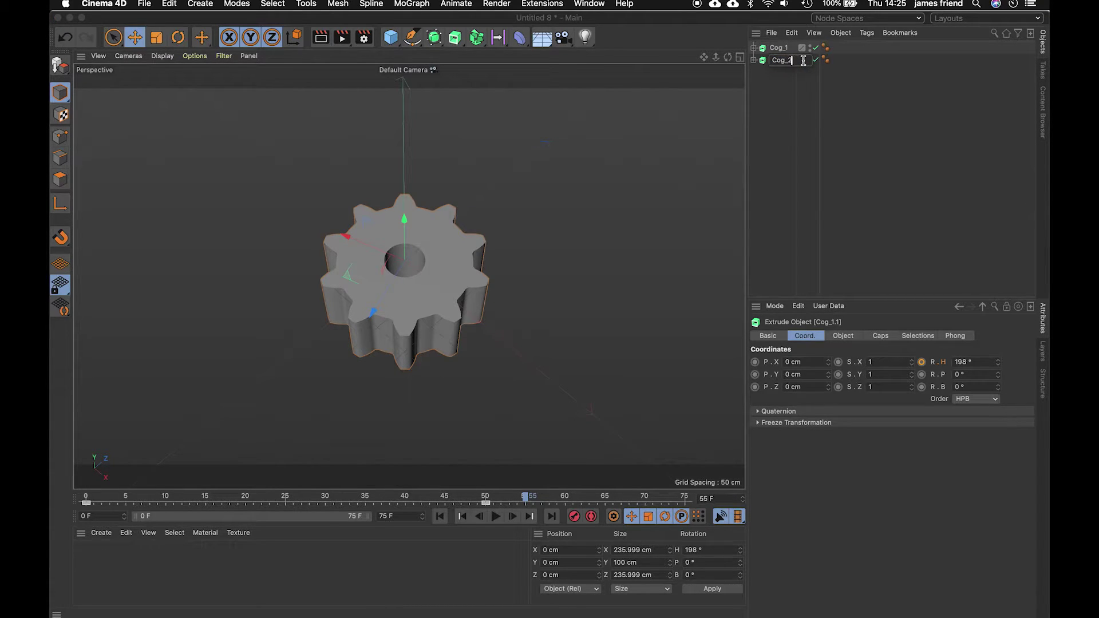
pyautogui.write('Cog_2')
pyautogui.click(770, 115)
pyautogui.click(782, 62)
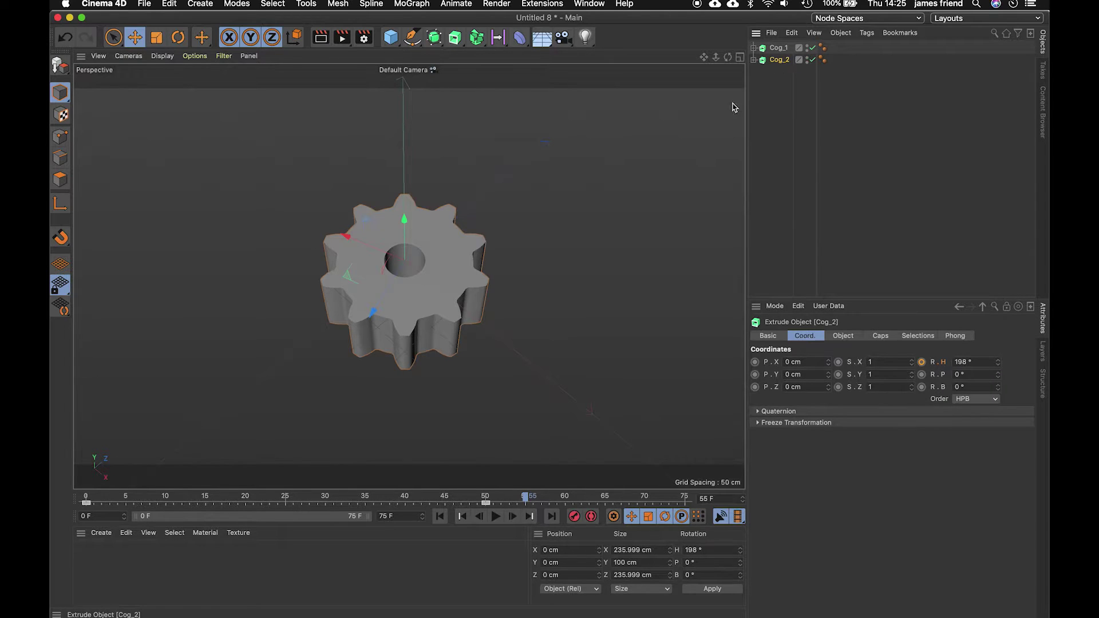
# Step: Move Cog_2 to 212.749 cm on Z so its teeth mesh with Cog_1
pyautogui.moveTo(154, 502); pyautogui.dragTo(52, 502)
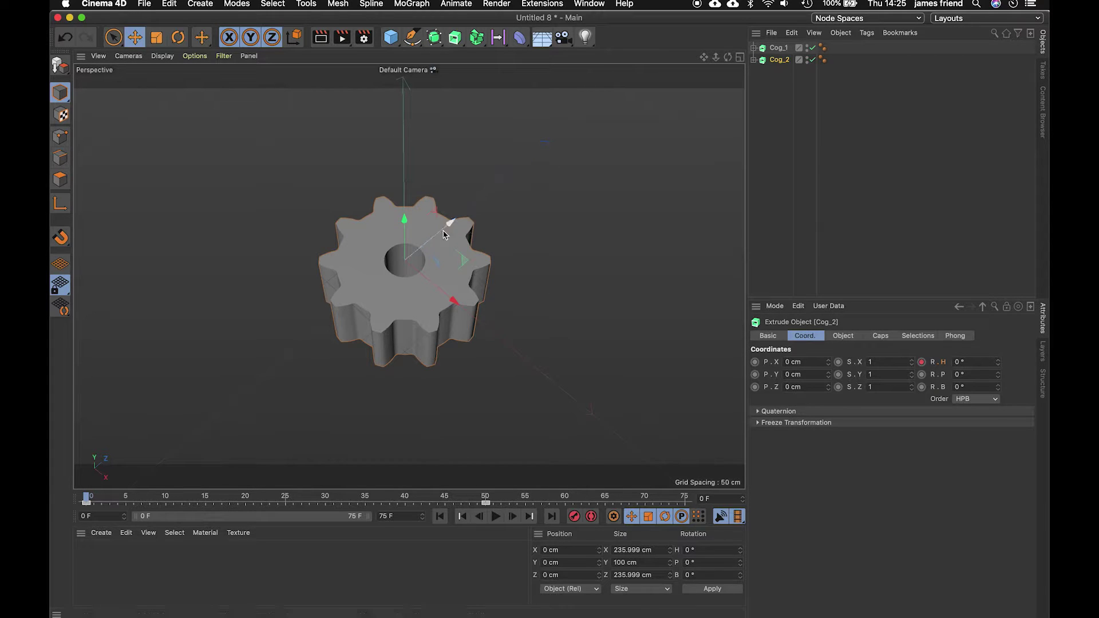
pyautogui.moveTo(441, 235); pyautogui.dragTo(528, 145)
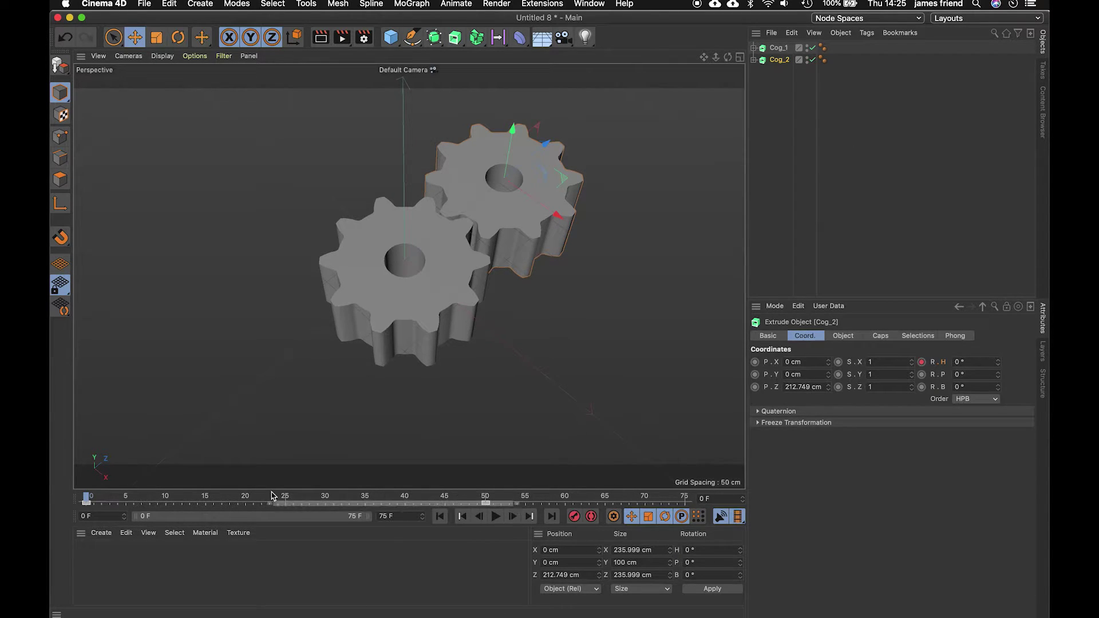
pyautogui.press('BackSpace')
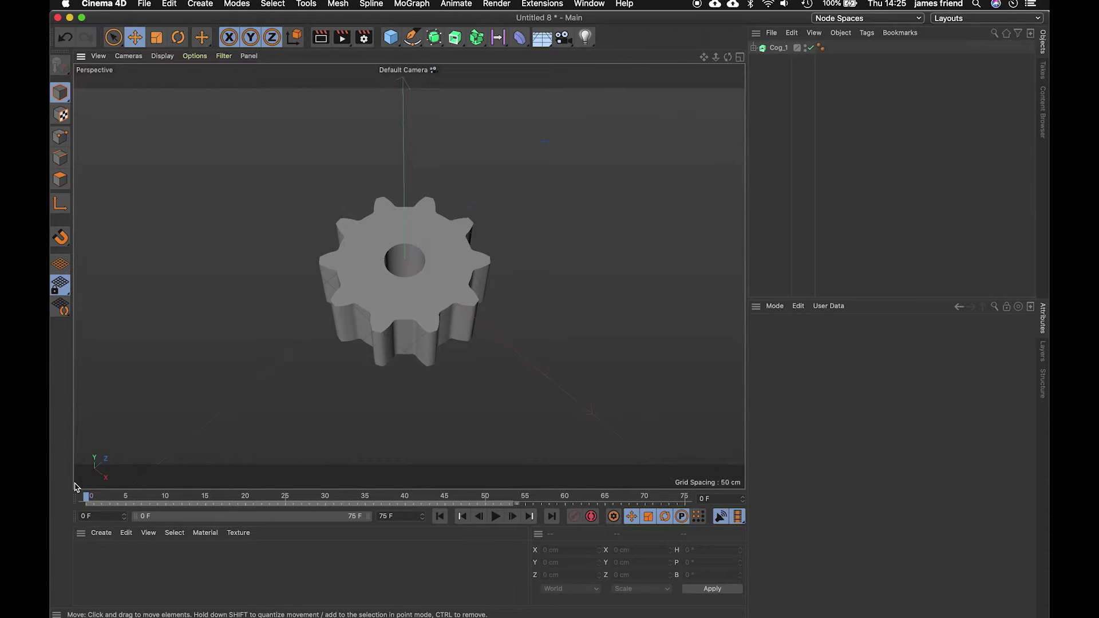
pyautogui.press('super+z')
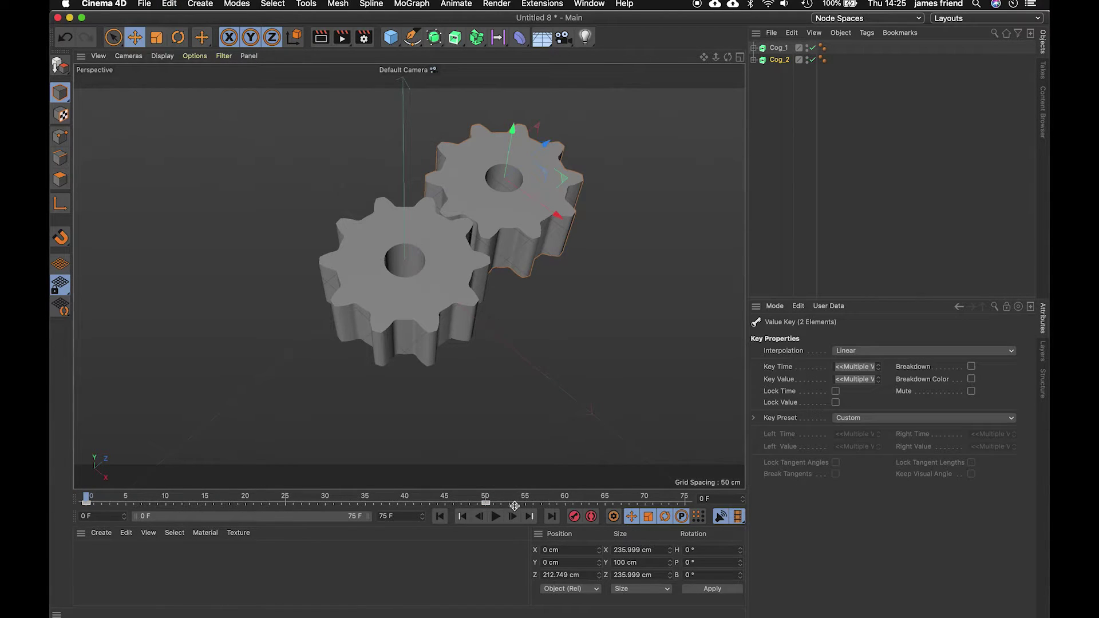
pyautogui.moveTo(515, 506); pyautogui.dragTo(52, 504)
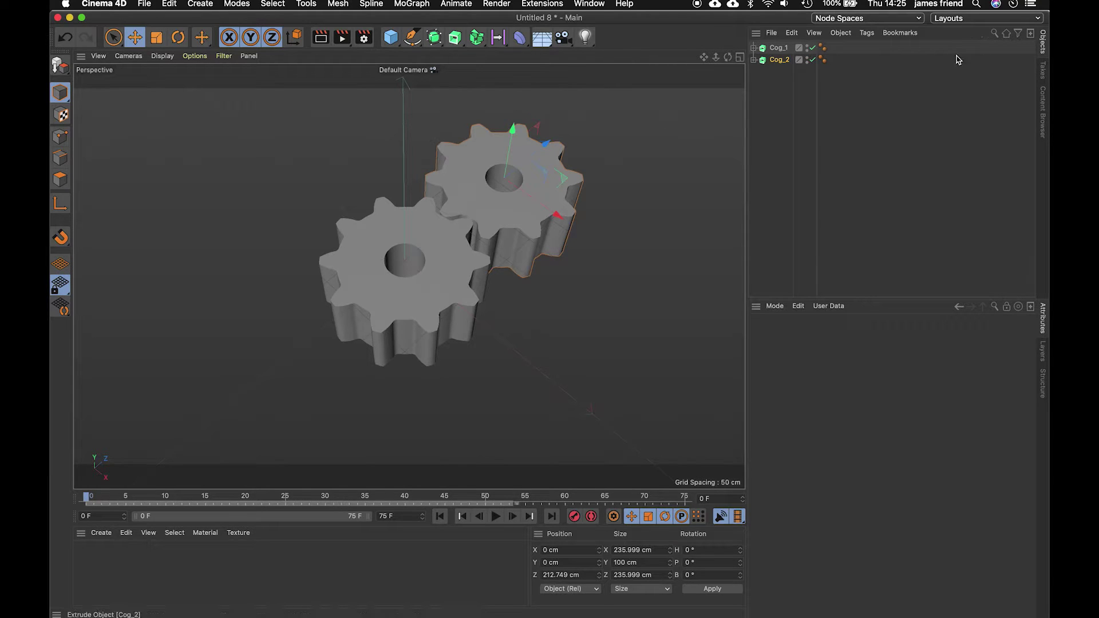
# Step: Set Cog_1's heading rotation (R.H) as the XPresso driver
pyautogui.click(778, 48)
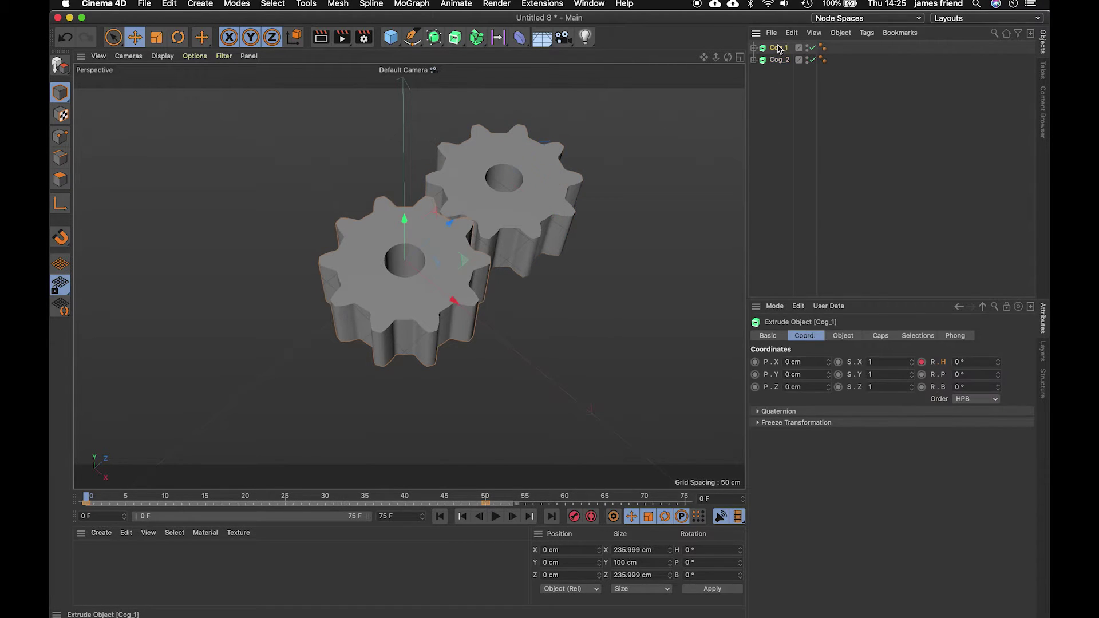
pyautogui.rightClick(945, 365)
pyautogui.moveTo(972, 383)
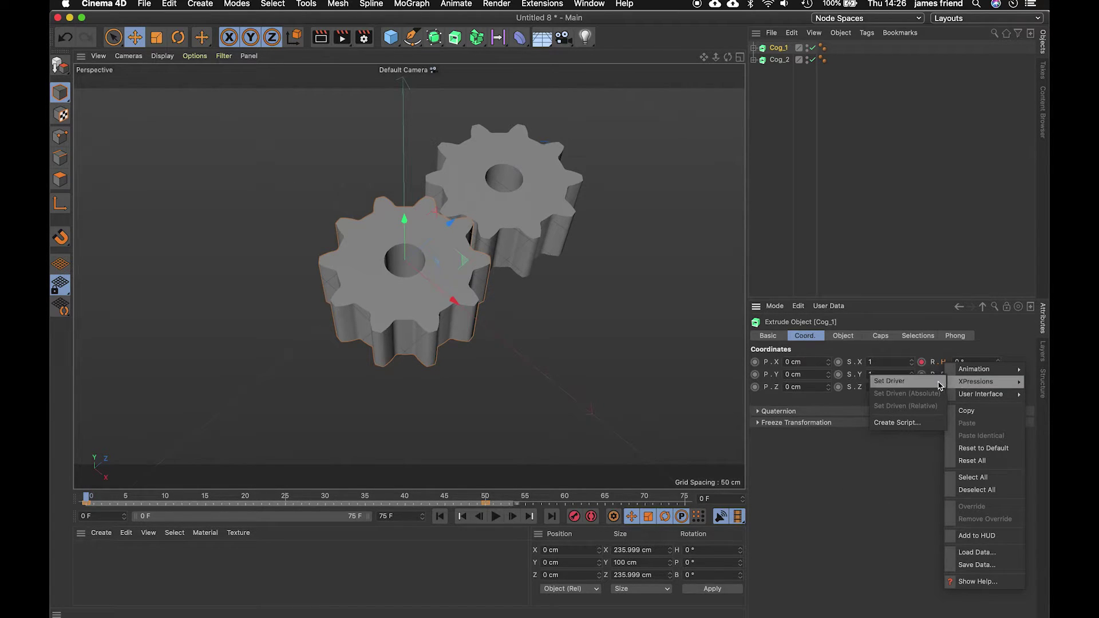
pyautogui.click(940, 385)
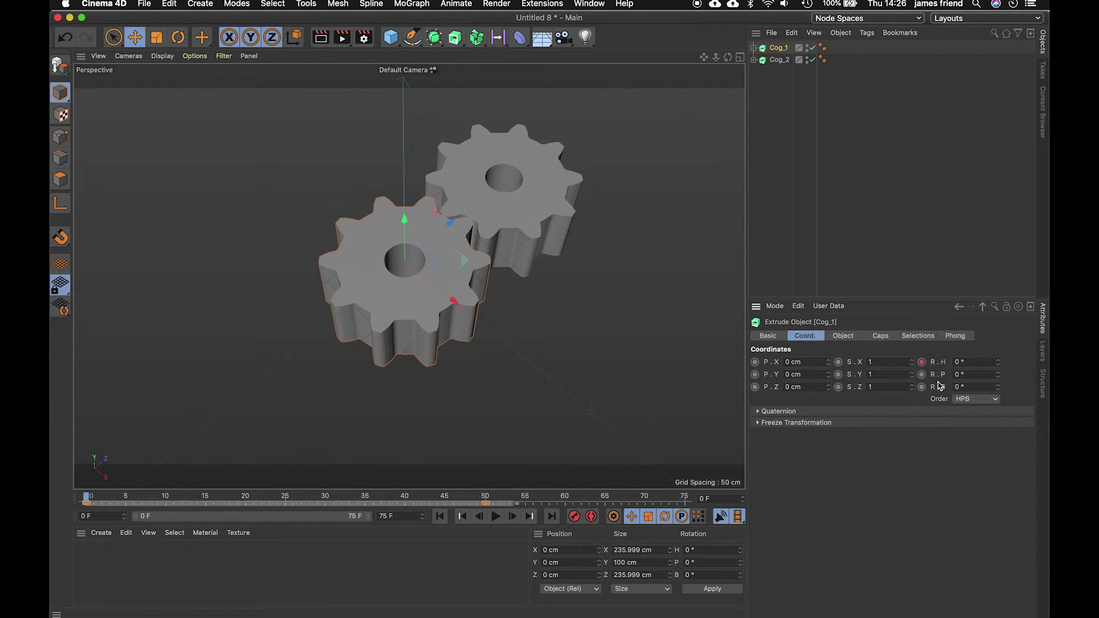
# Step: Make Cog_2's heading rotation driven (absolute) by Cog_1, then play to test
pyautogui.click(780, 60)
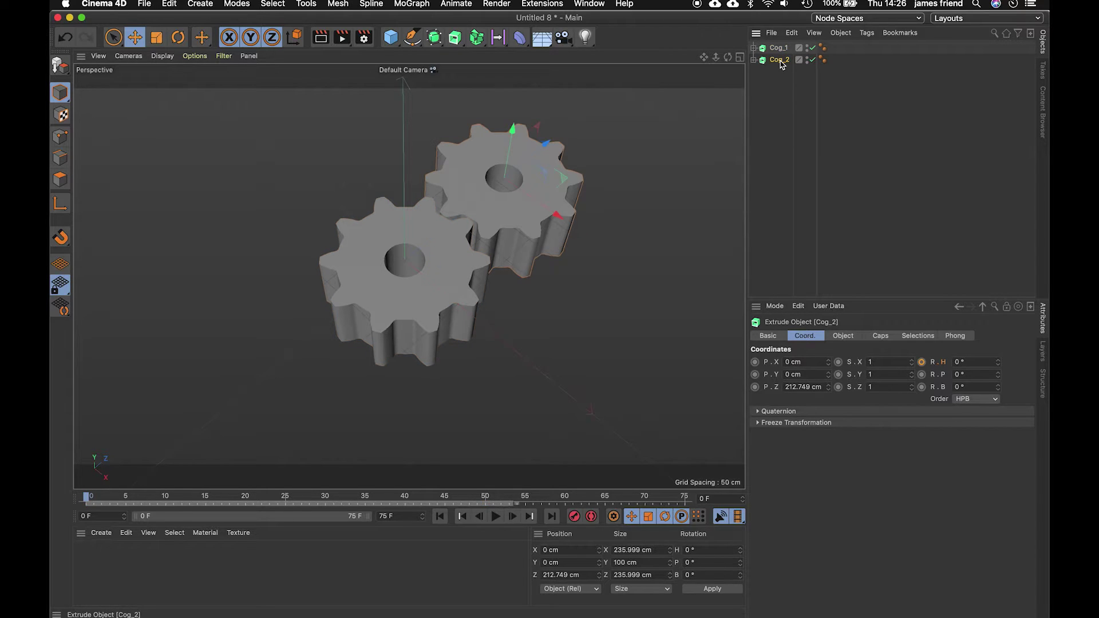
pyautogui.rightClick(945, 366)
pyautogui.moveTo(973, 381)
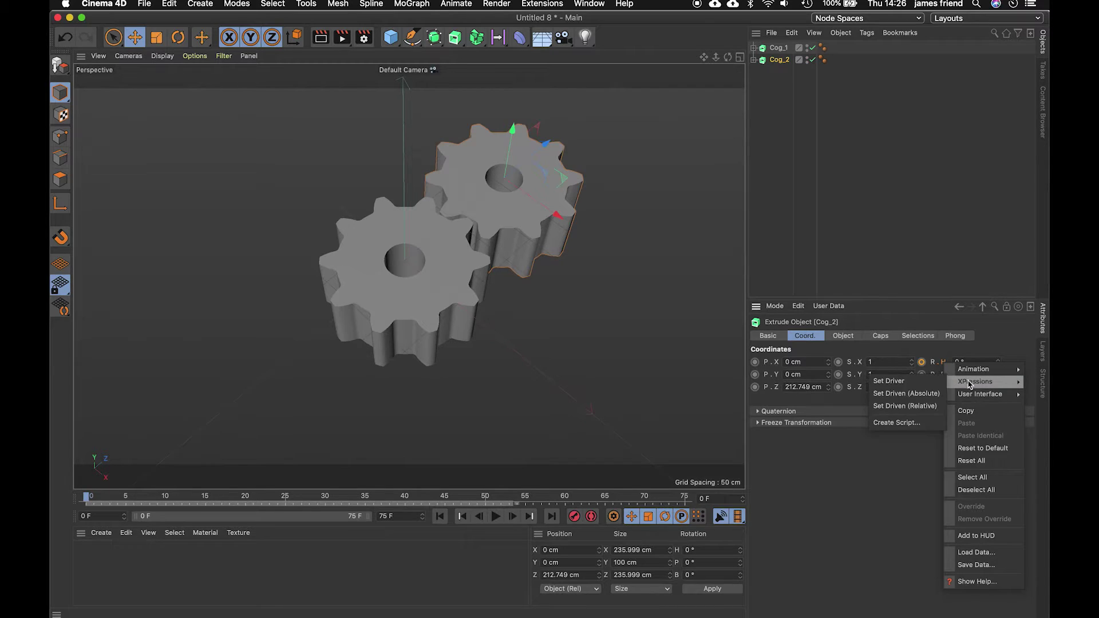
pyautogui.click(922, 406)
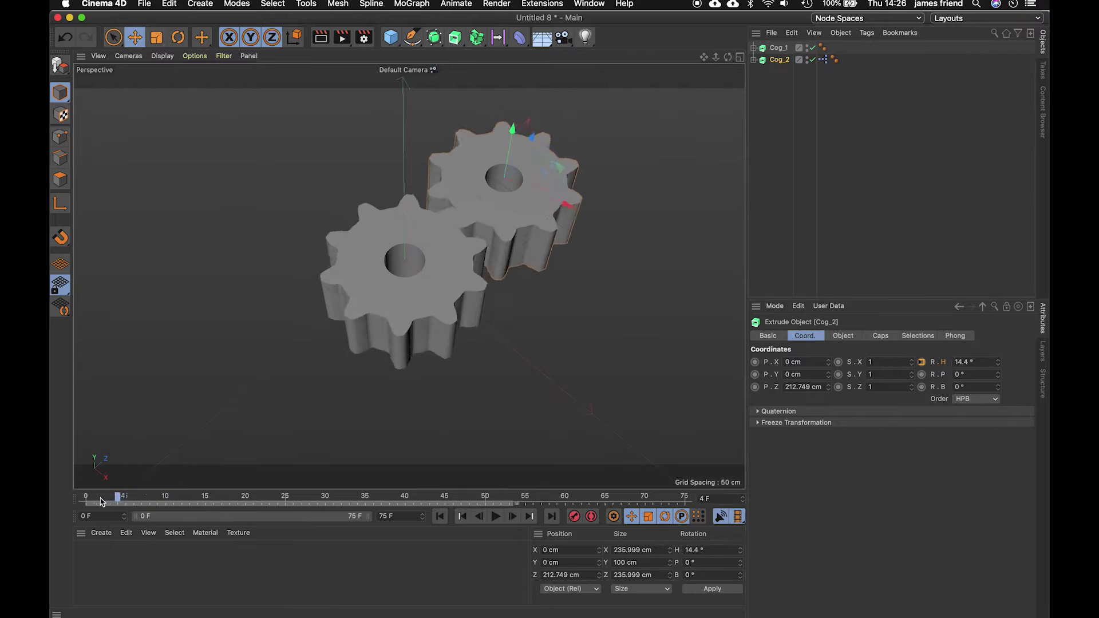
pyautogui.press('F8')
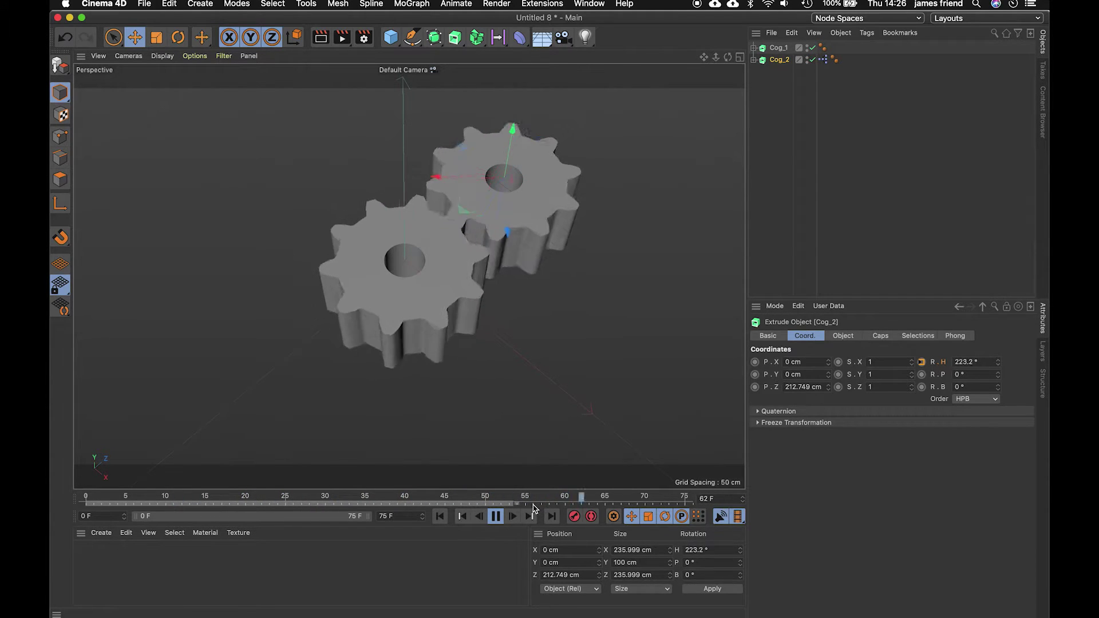
# Step: Stop playback and open Cog_2's XPresso tag in the XPresso Editor
pyautogui.click(496, 517)
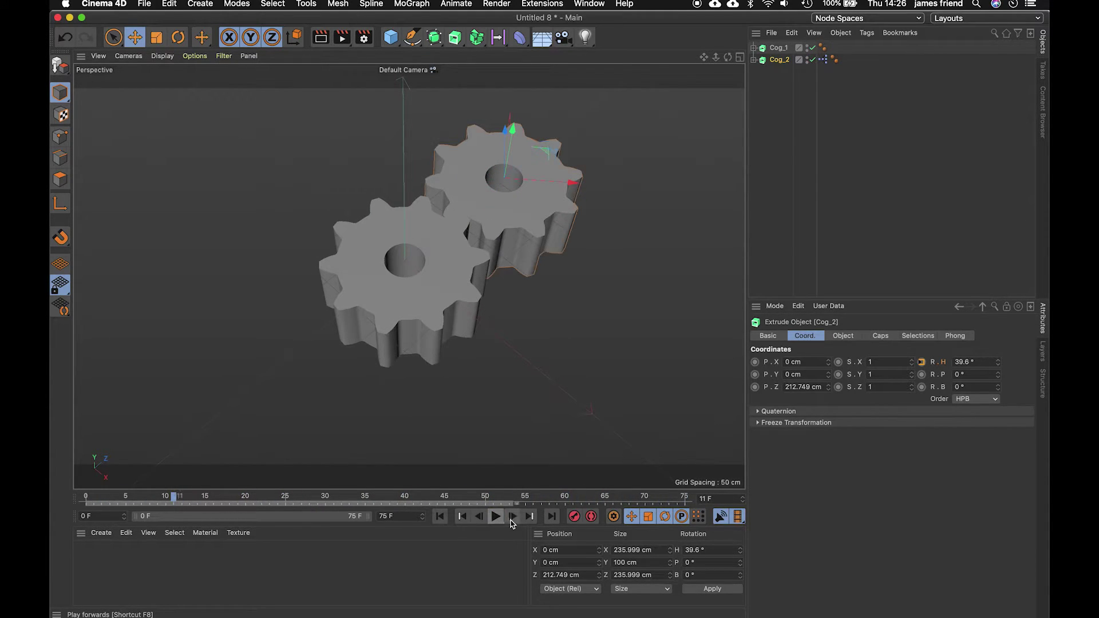
pyautogui.doubleClick(826, 59)
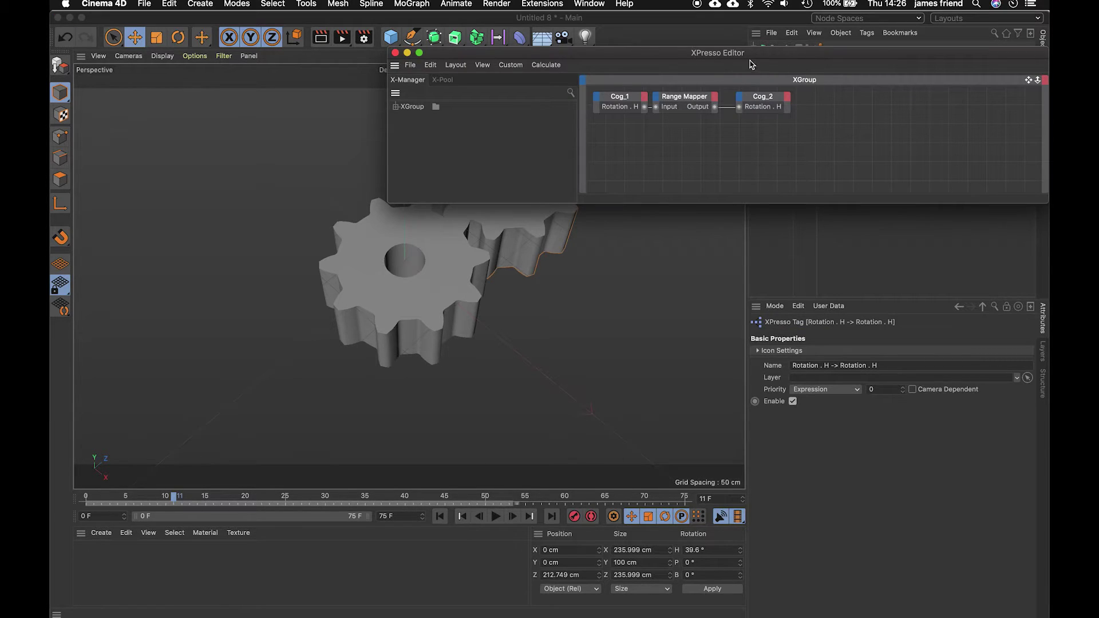
# Step: Reposition and resize the XPresso Editor and tidy the Cog_1, Range Mapper and Cog_2 nodes
pyautogui.moveTo(722, 55); pyautogui.dragTo(534, 71)
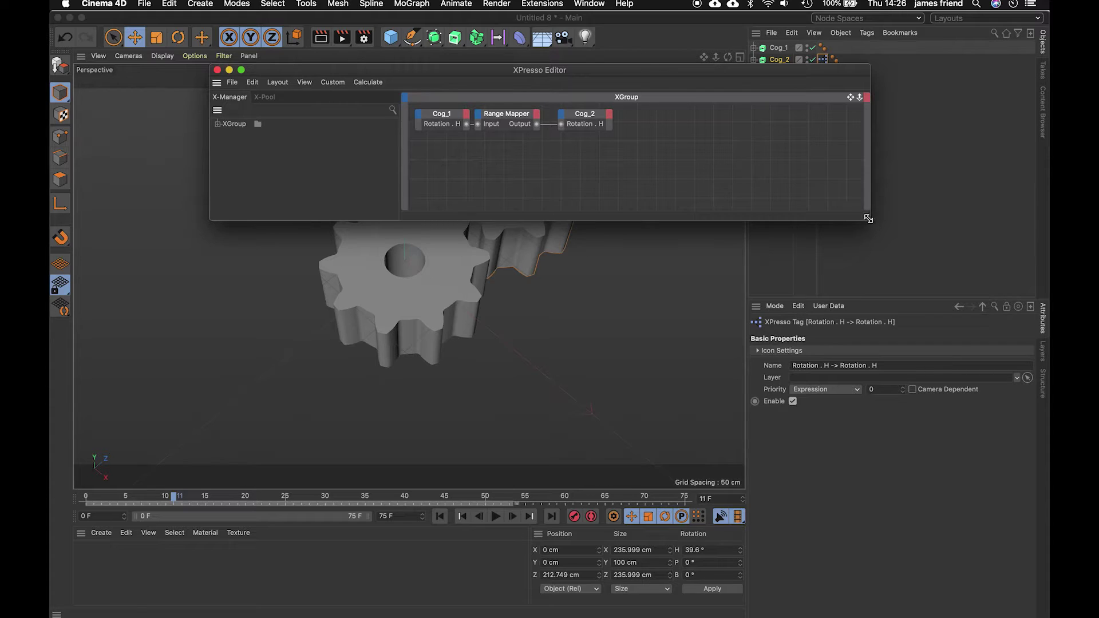
pyautogui.moveTo(870, 216); pyautogui.dragTo(847, 298)
pyautogui.moveTo(644, 202); pyautogui.dragTo(572, 154)
pyautogui.moveTo(429, 156)
pyautogui.mouseDown()
pyautogui.moveTo(499, 154)
pyautogui.moveTo(444, 160)
pyautogui.mouseUp()
pyautogui.moveTo(574, 151); pyautogui.dragTo(544, 147)
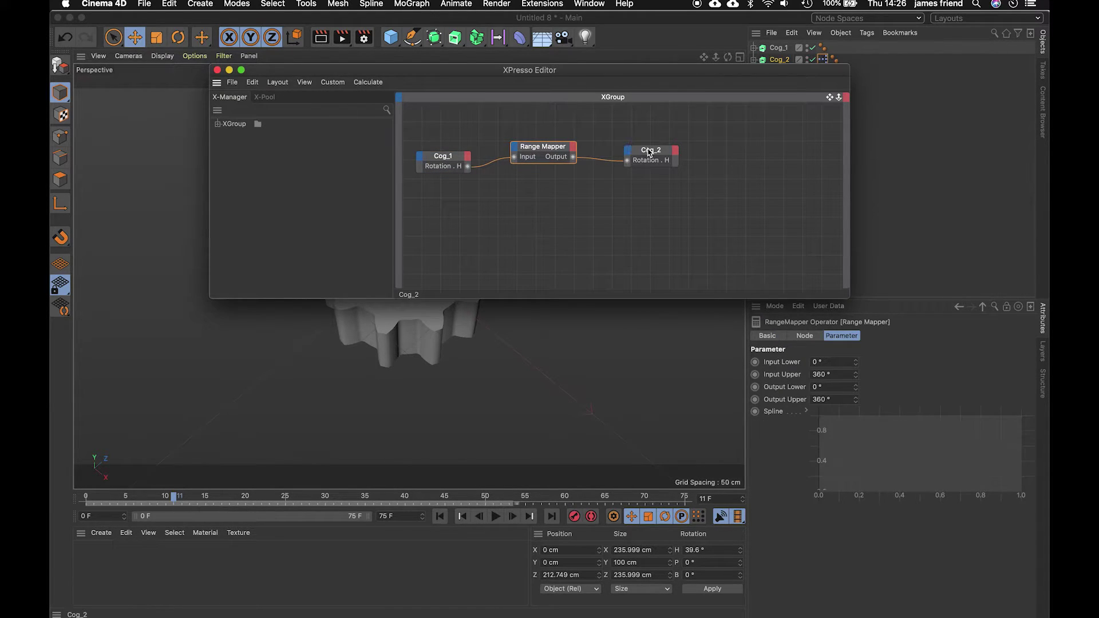
pyautogui.moveTo(656, 151)
pyautogui.mouseDown()
pyautogui.moveTo(680, 156)
pyautogui.moveTo(671, 127)
pyautogui.moveTo(653, 156)
pyautogui.mouseUp()
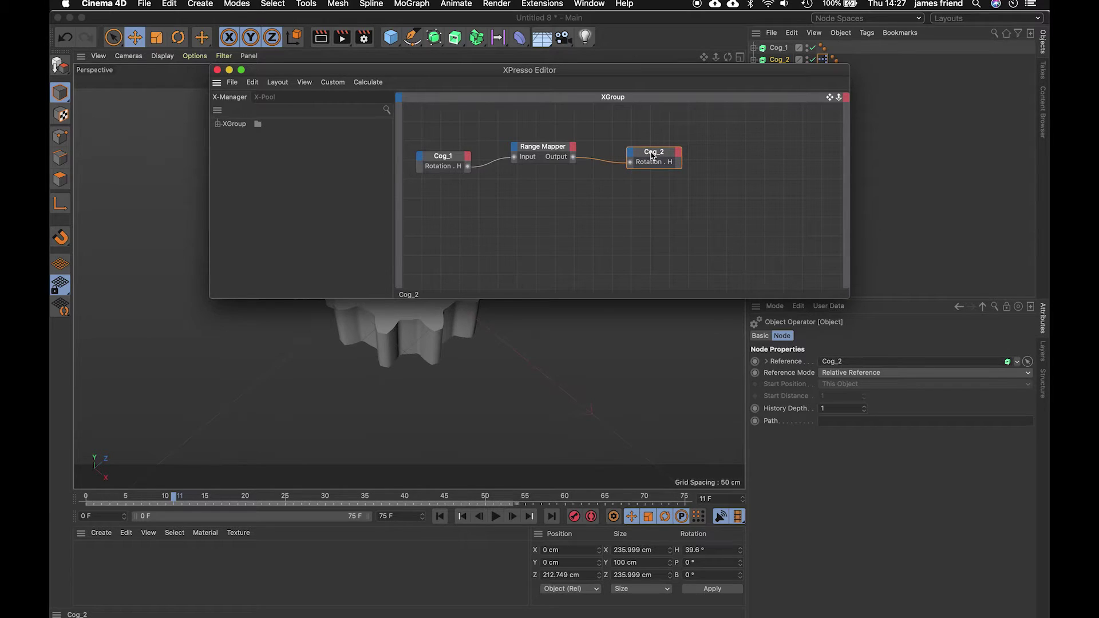
# Step: Enable Reverse on the Range Mapper's Node tab and close the XPresso Editor
pyautogui.click(548, 153)
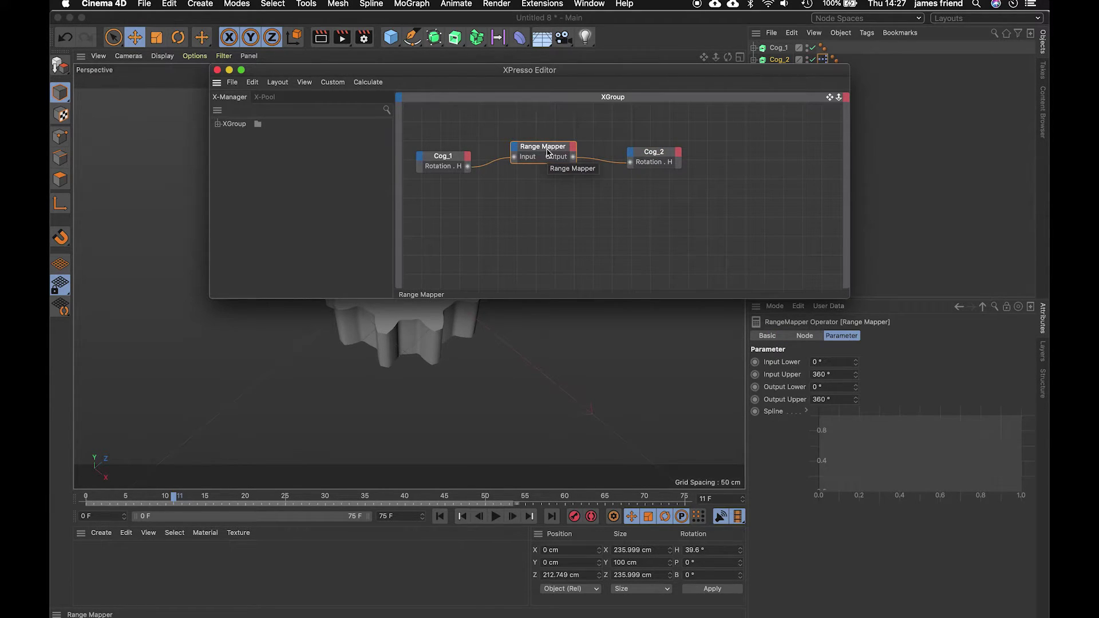
pyautogui.click(814, 338)
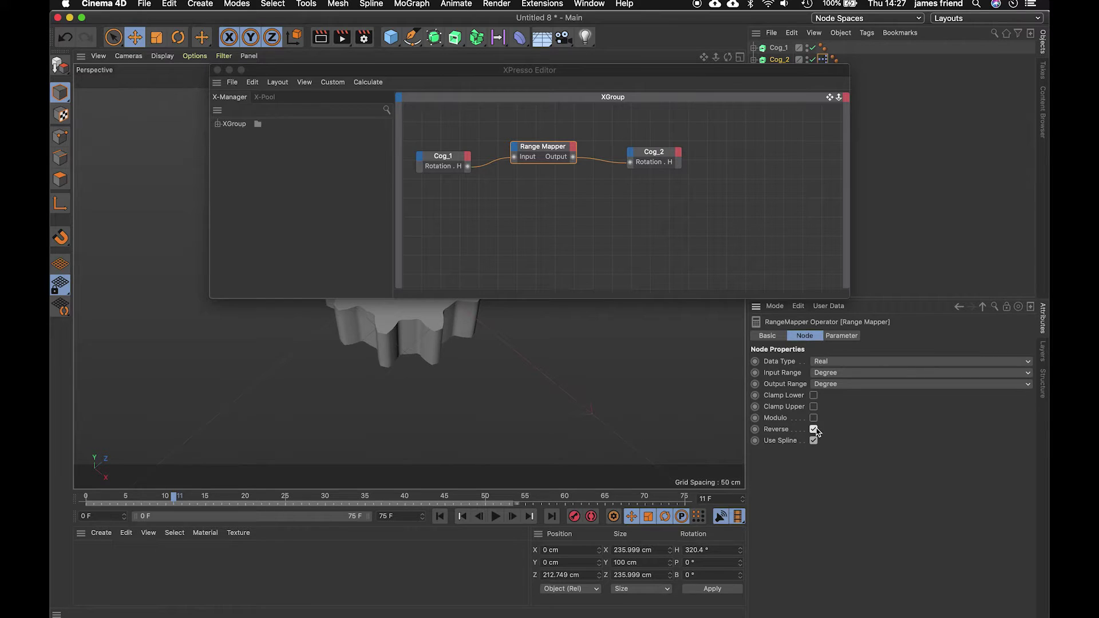
pyautogui.click(217, 70)
pyautogui.click(117, 498)
# Step: Play the reversed animation, stop back at frame 0, and select Cog_2
pyautogui.press('F8')
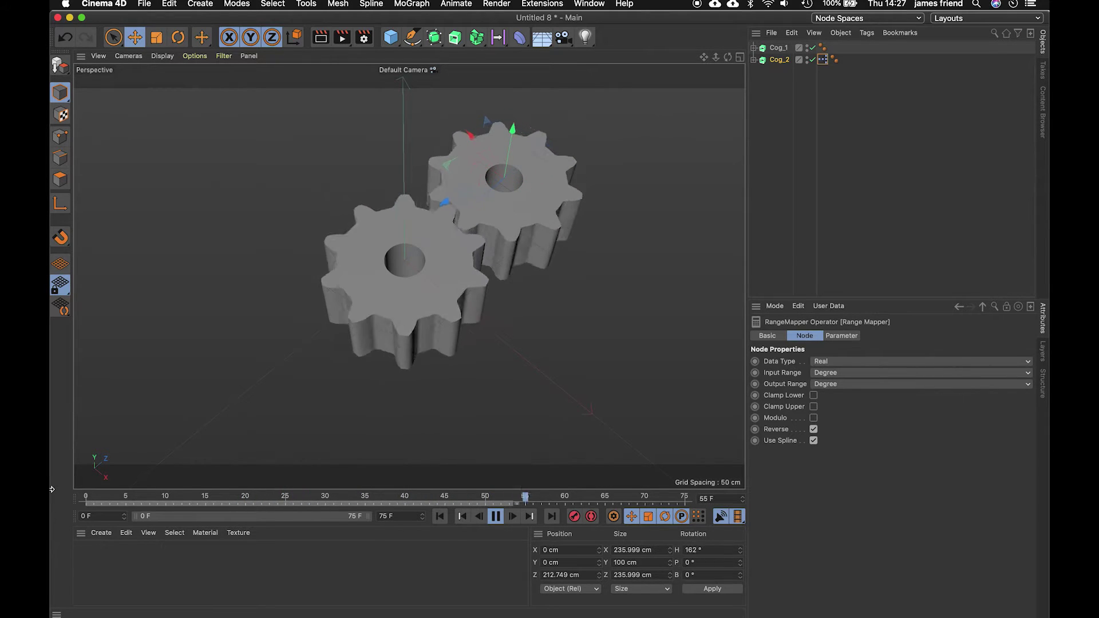
pyautogui.press('F8')
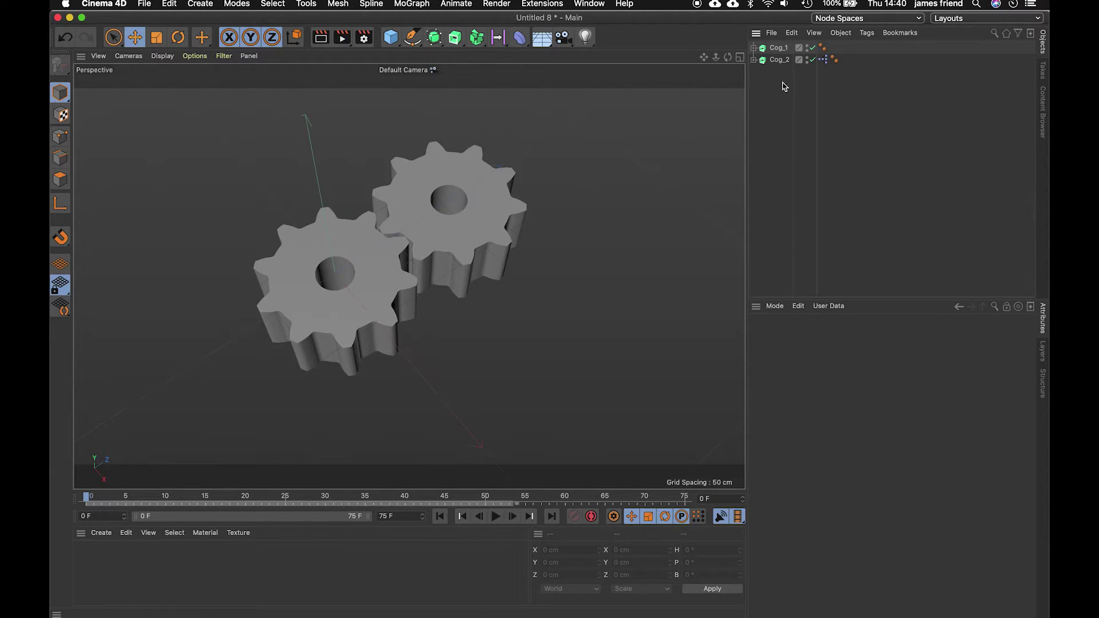
pyautogui.click(778, 60)
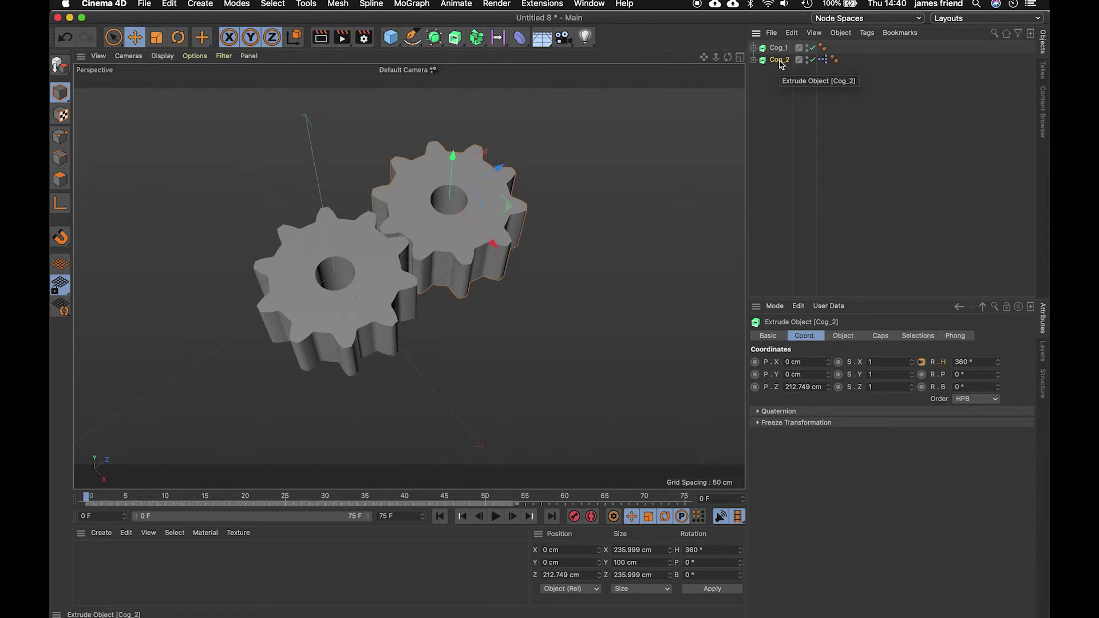
# Step: Duplicate Cog_2 and rename the copy from Cog_2.1 to Cog_3
pyautogui.moveTo(779, 61); pyautogui.dragTo(777, 89)
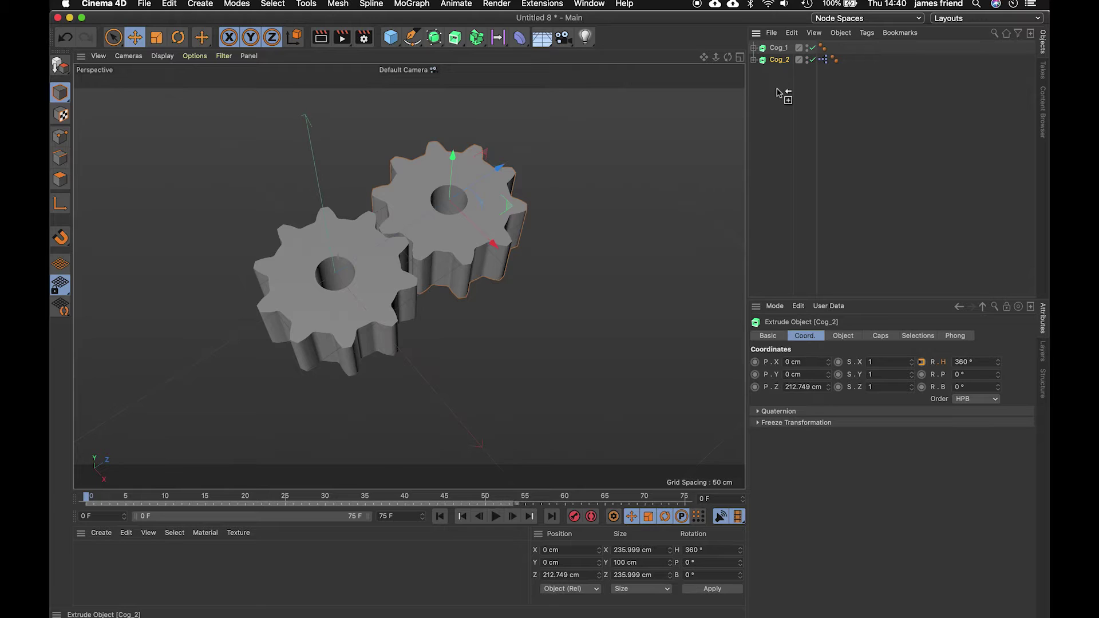
pyautogui.keyDown('ctrl'); pyautogui.moveTo(777, 92); pyautogui.dragTo(778, 86); pyautogui.keyUp('ctrl')
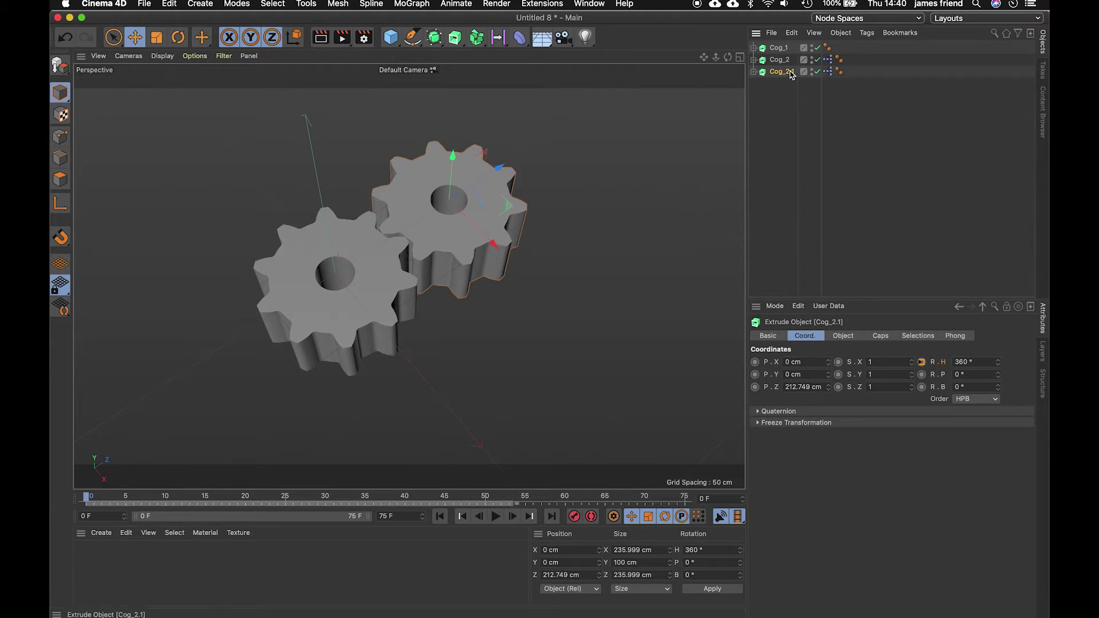
pyautogui.doubleClick(789, 73)
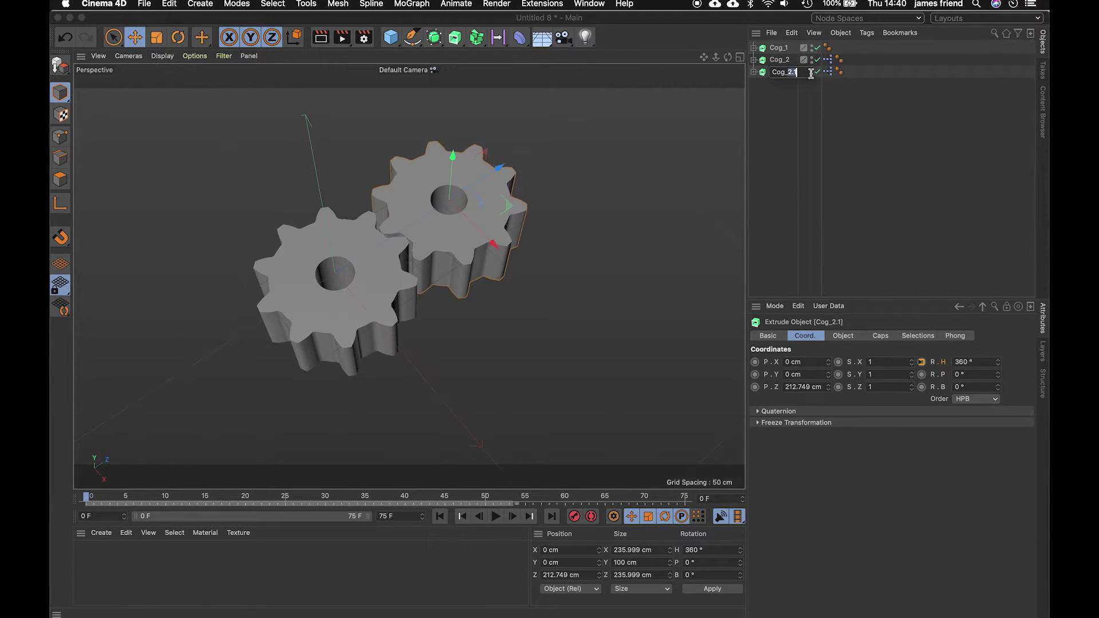
pyautogui.moveTo(788, 74); pyautogui.dragTo(812, 73)
pyautogui.write('3')
pyautogui.click(785, 108)
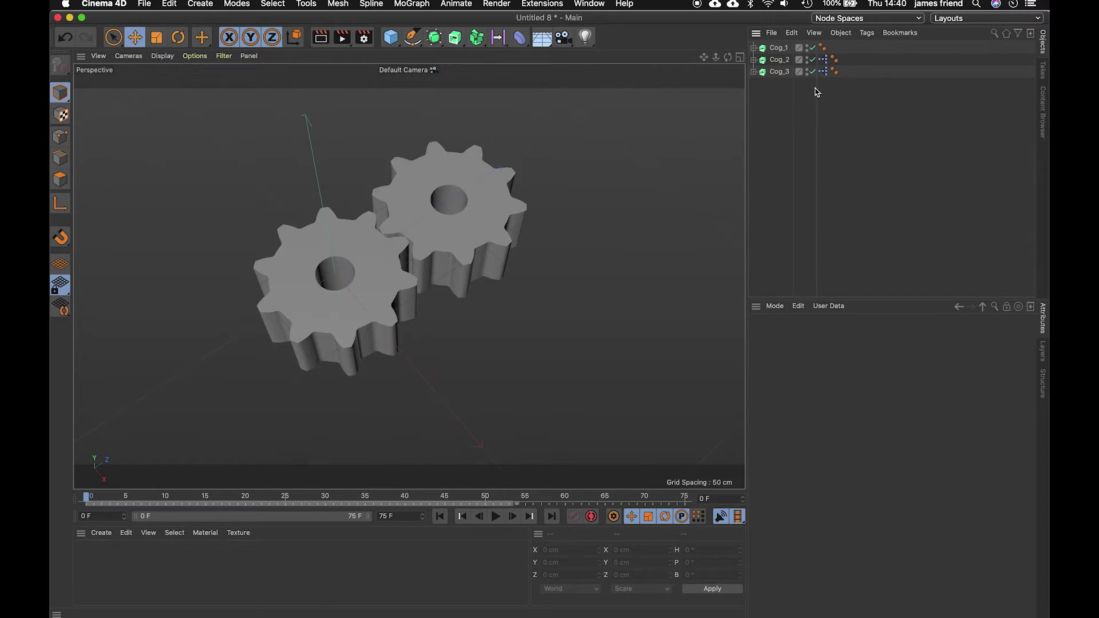
# Step: Delete Cog_3's copied XPresso tag and slide Cog_3 right along X to 342.063 cm
pyautogui.click(824, 72)
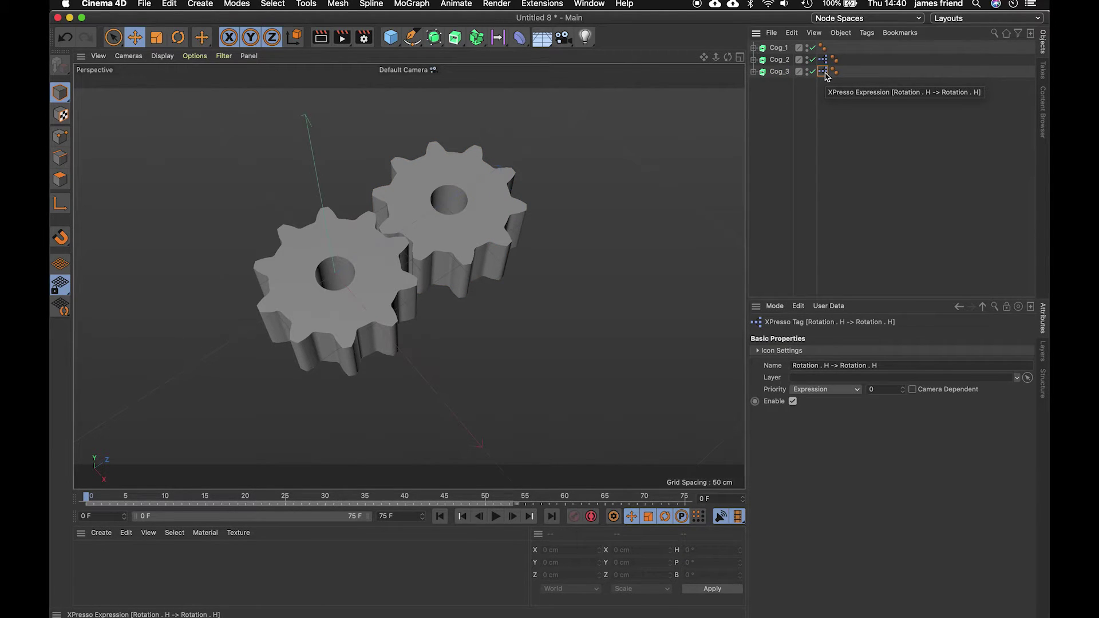
pyautogui.press('Delete')
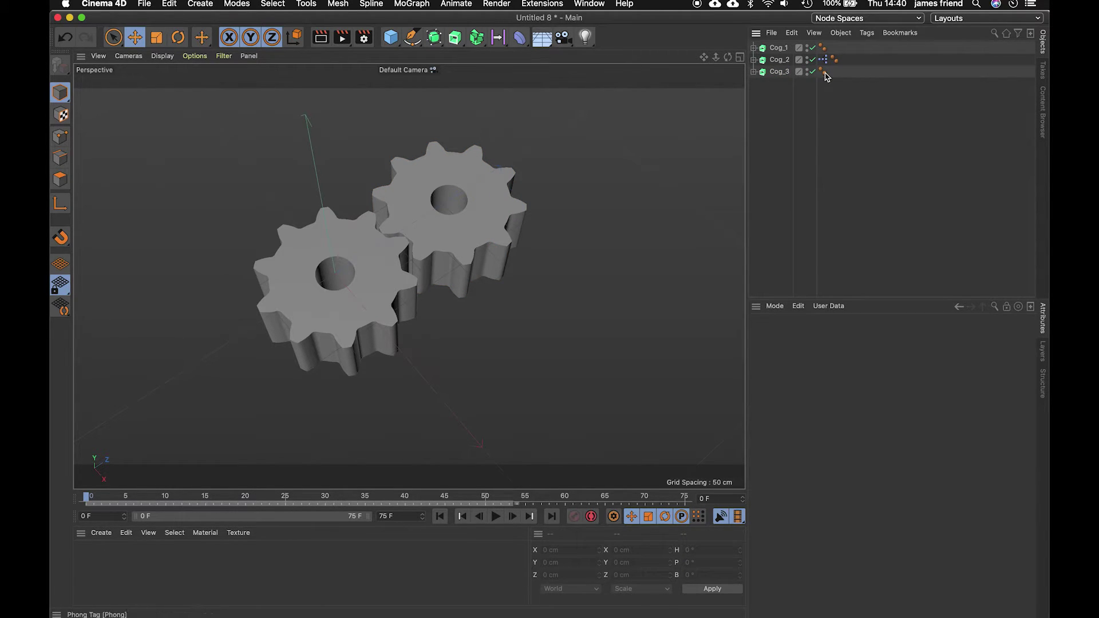
pyautogui.click(779, 72)
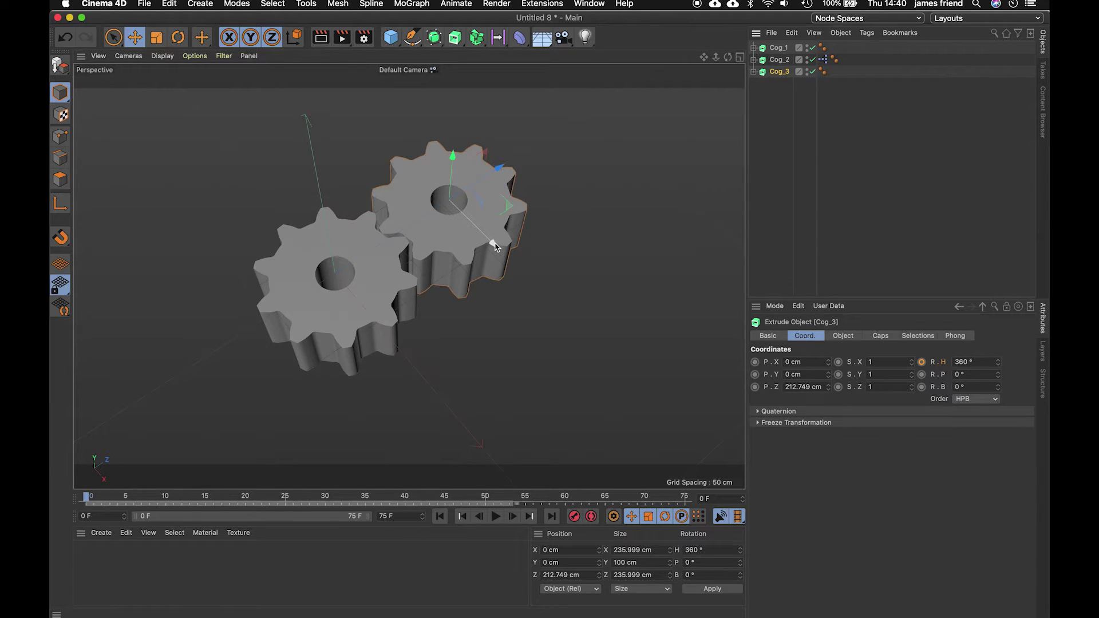
pyautogui.moveTo(493, 243); pyautogui.dragTo(696, 405)
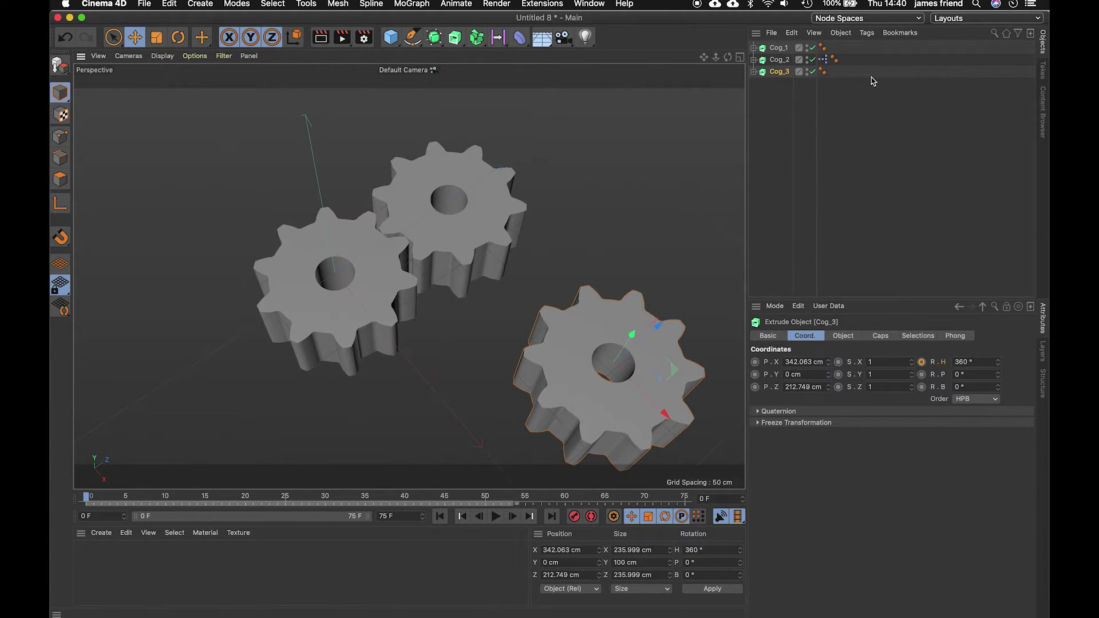
# Step: Change the Teeth count of Cog_3's Cogwheel spline from 10 to 20
pyautogui.click(755, 71)
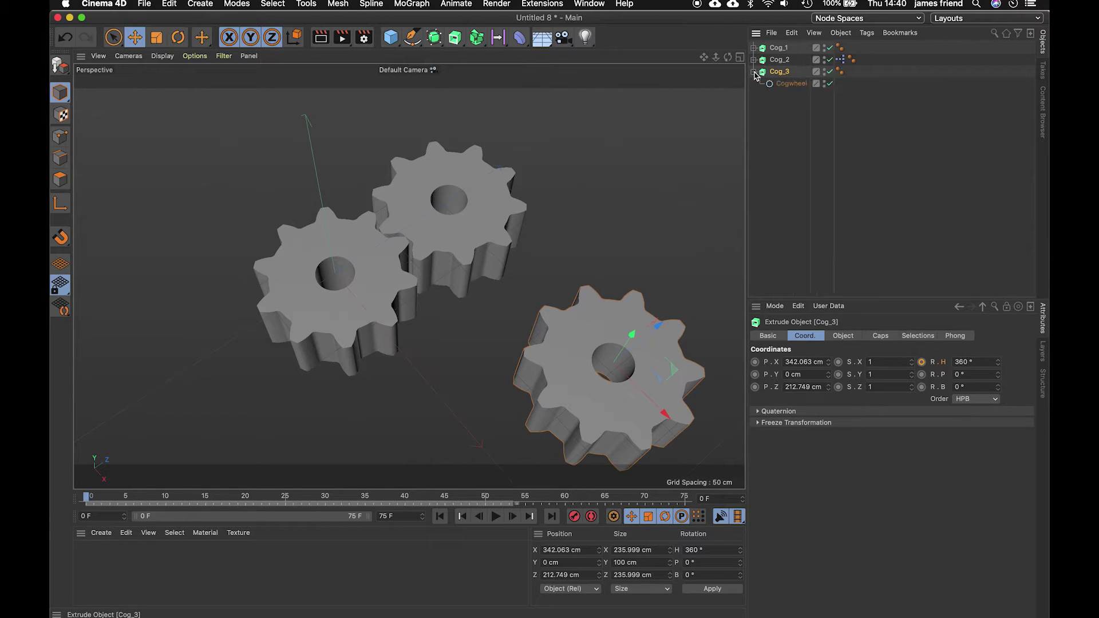
pyautogui.click(789, 84)
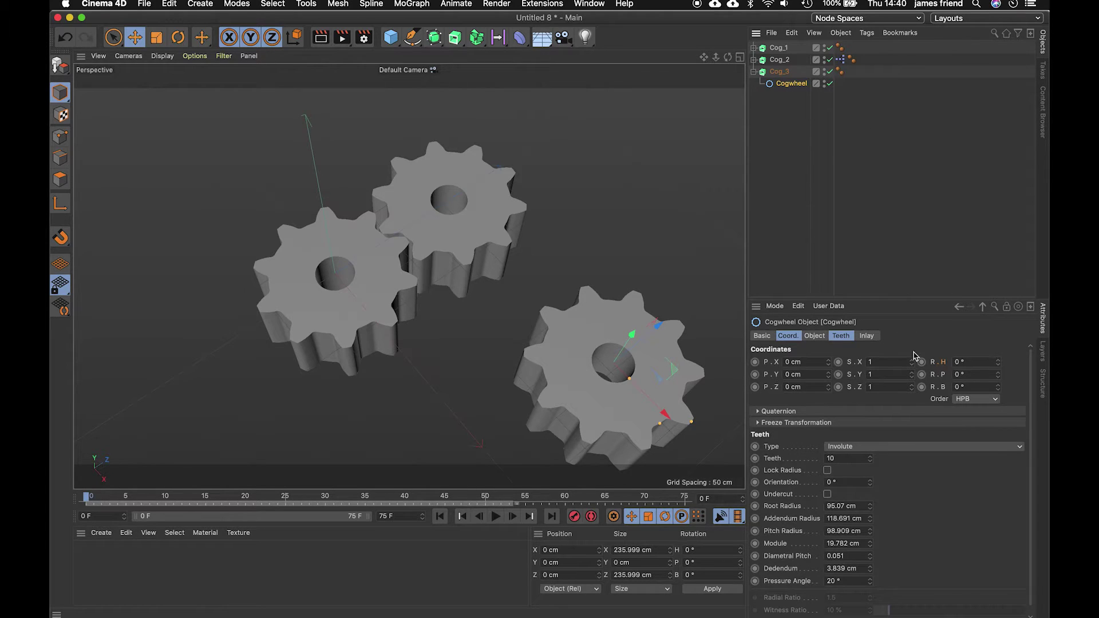
pyautogui.click(853, 339)
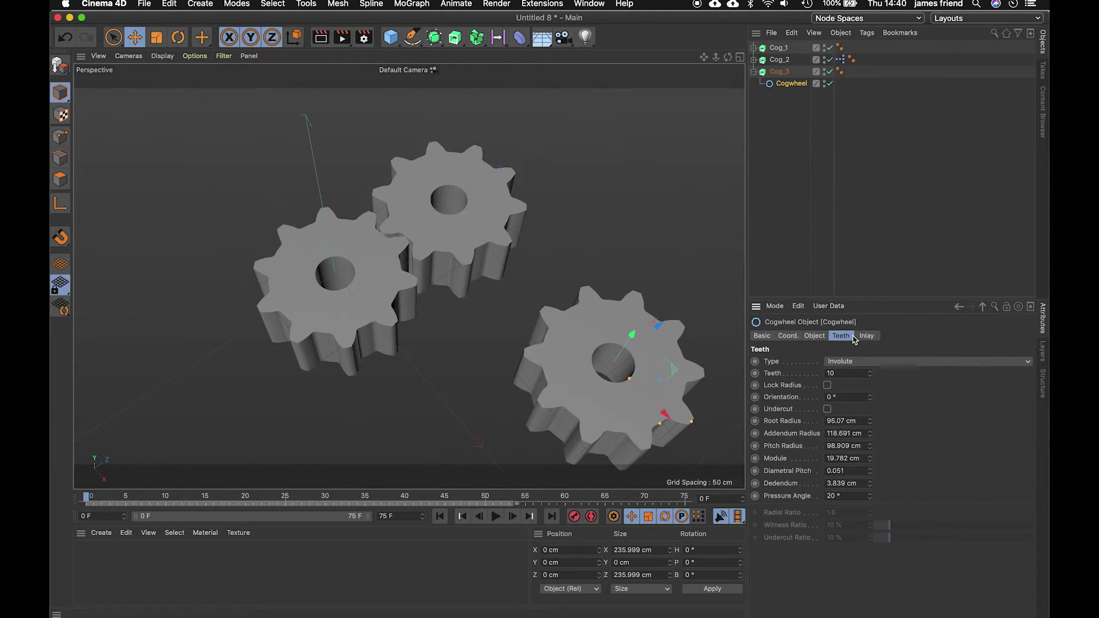
pyautogui.doubleClick(832, 373)
pyautogui.write('20')
pyautogui.press('Return')
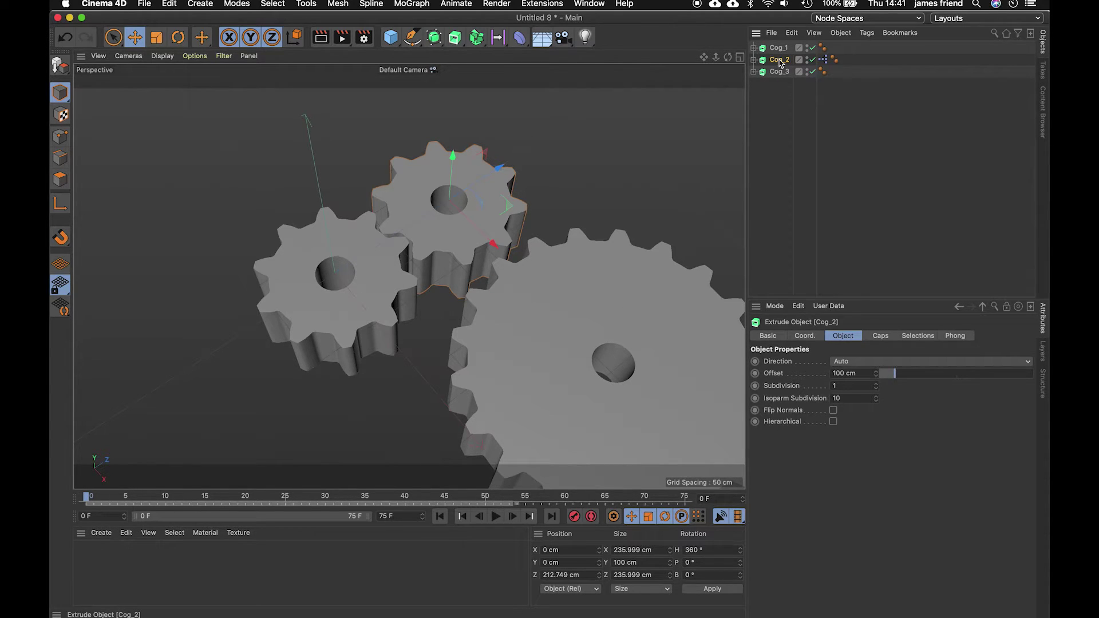
# Step: Check Cog_2 turns at frame 14, return to frame 0, and set Cog_2's heading as driver
pyautogui.click(814, 337)
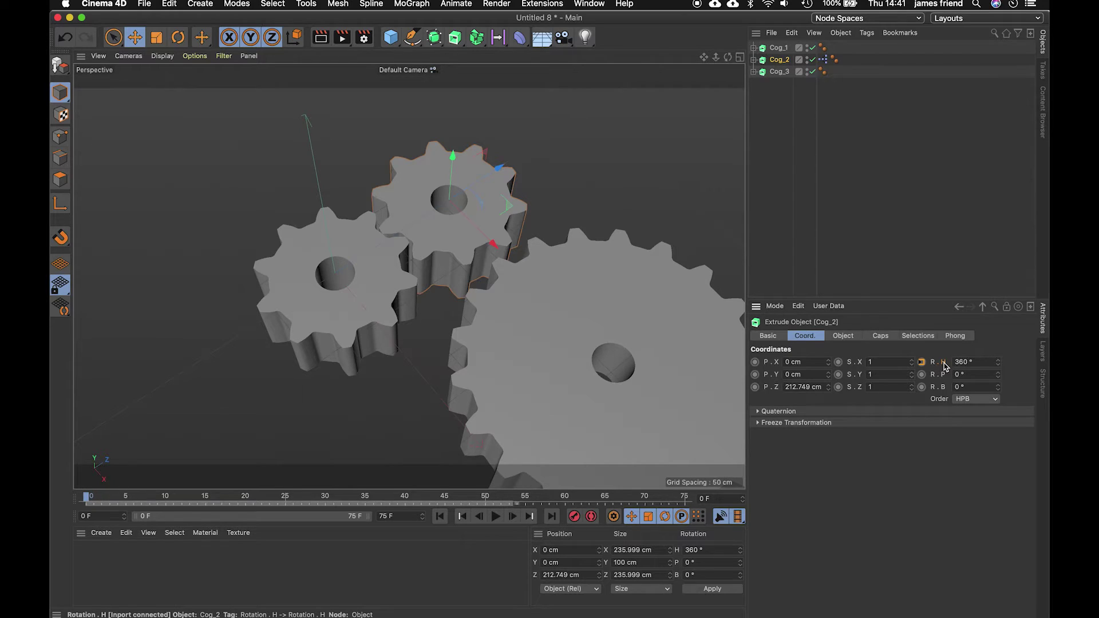
pyautogui.click(199, 500)
pyautogui.moveTo(199, 500); pyautogui.dragTo(70, 504)
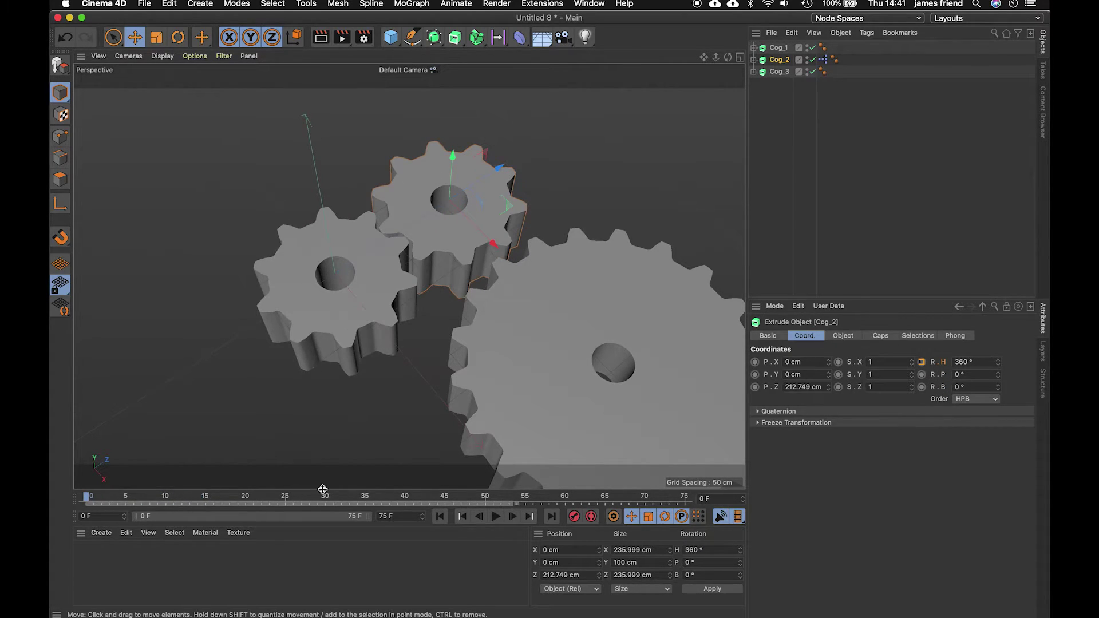
pyautogui.rightClick(945, 366)
pyautogui.moveTo(976, 381)
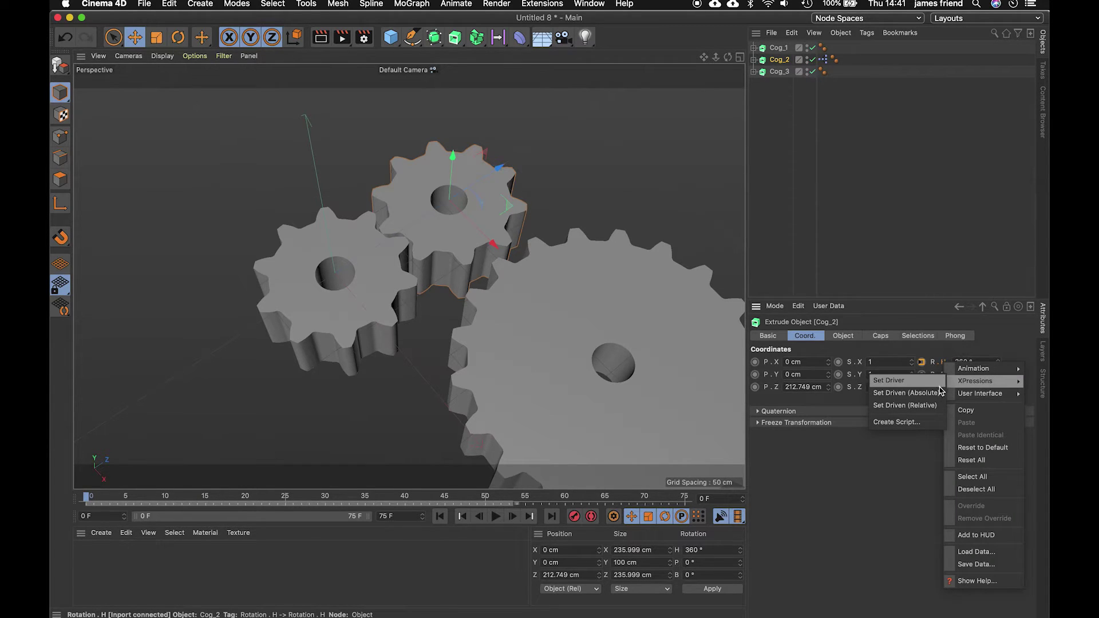
pyautogui.click(917, 381)
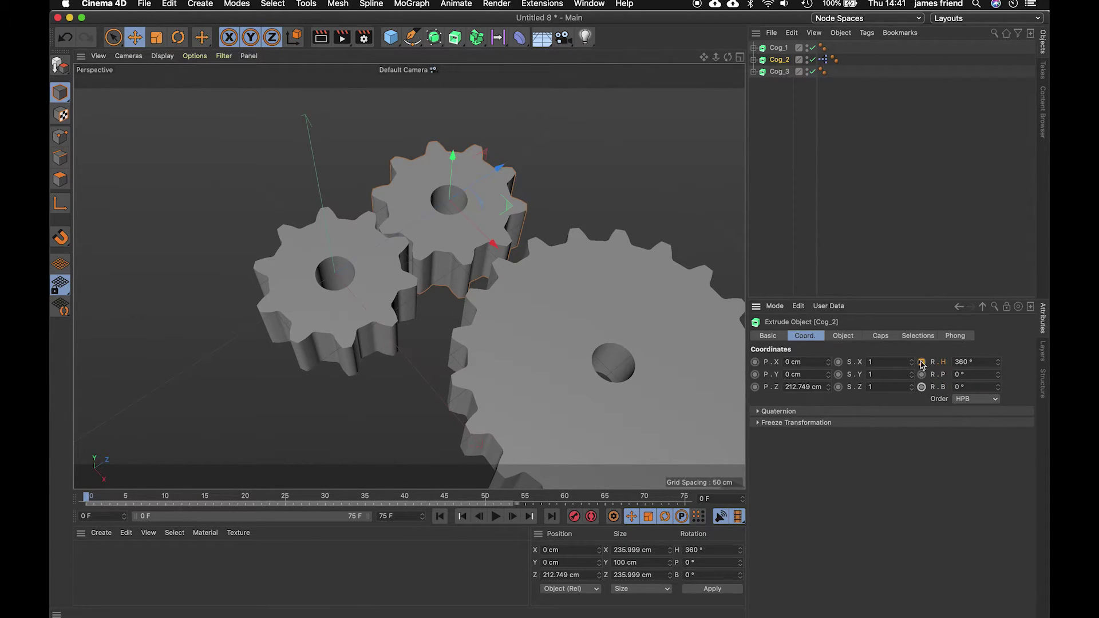
# Step: Make Cog_3's heading rotation driven (relative) by Cog_2 and play the animation to test
pyautogui.click(779, 71)
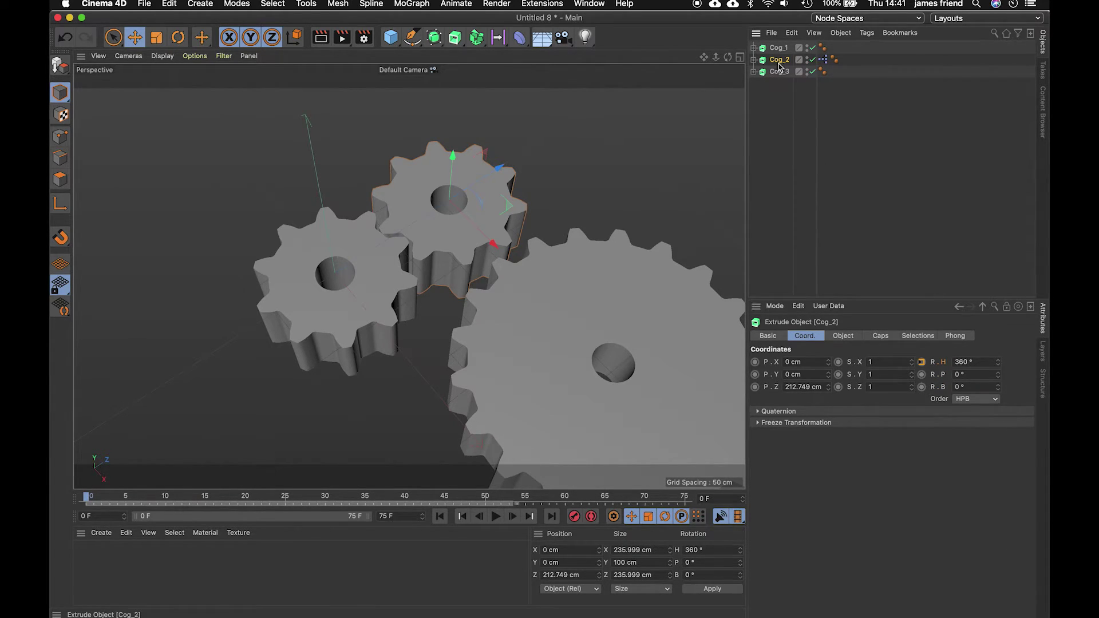
pyautogui.click(936, 363)
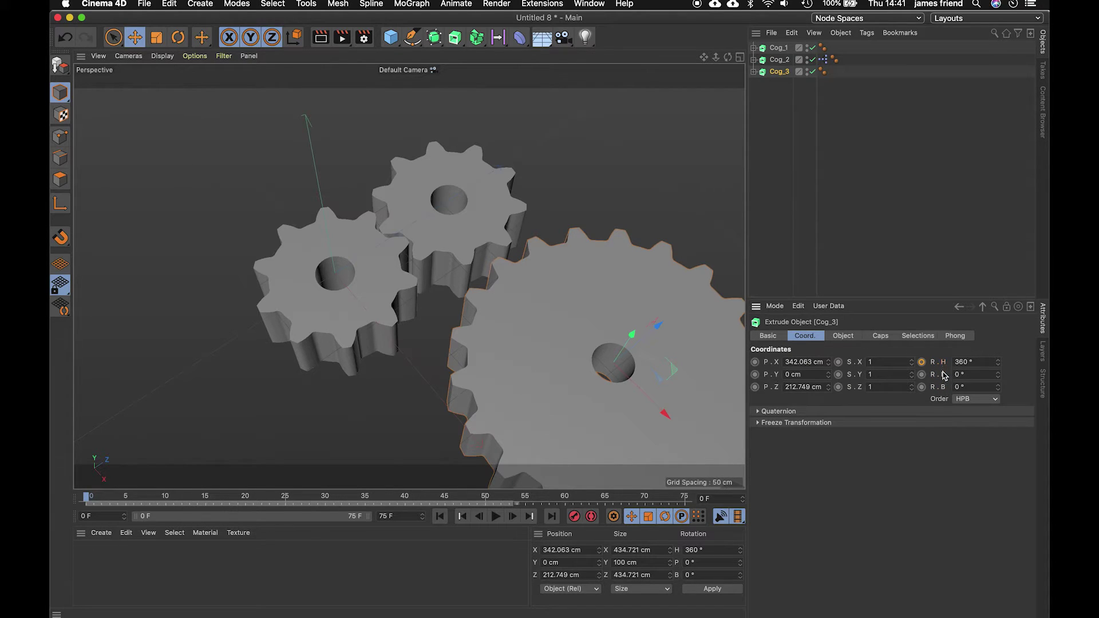
pyautogui.click(943, 366)
pyautogui.rightClick(944, 366)
pyautogui.moveTo(998, 382)
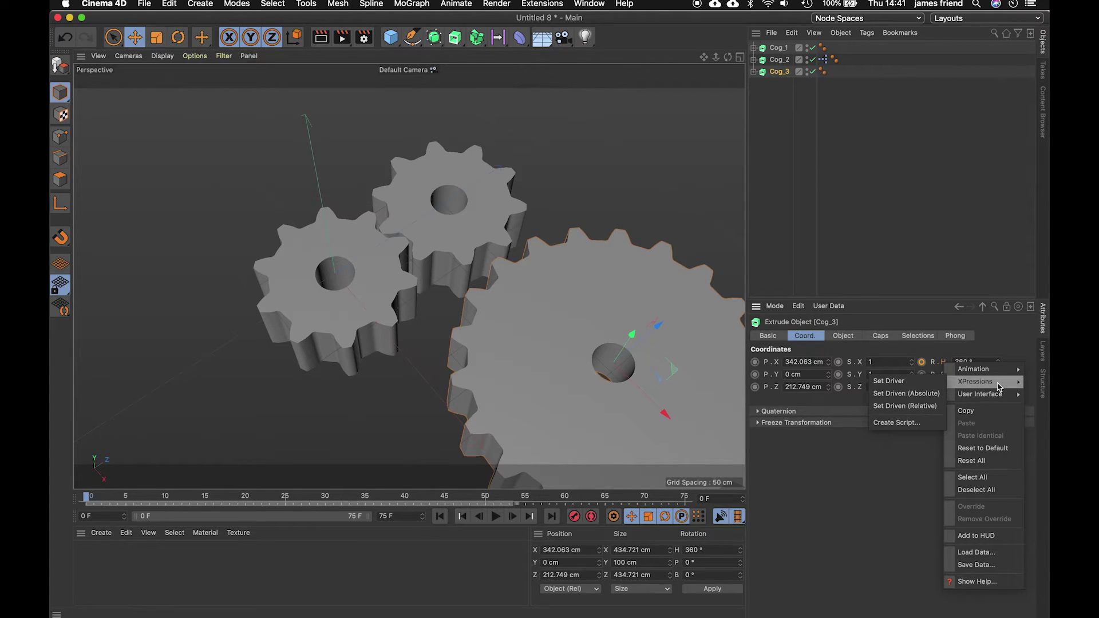
pyautogui.click(931, 409)
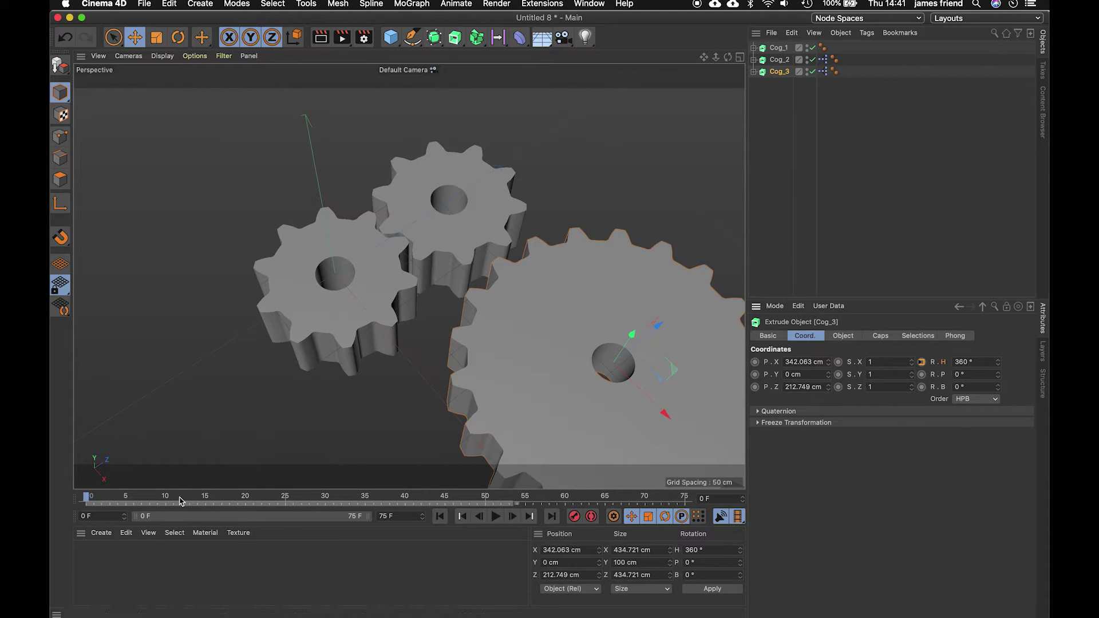
pyautogui.moveTo(177, 503)
pyautogui.mouseDown()
pyautogui.moveTo(257, 498)
pyautogui.moveTo(87, 497)
pyautogui.mouseUp()
pyautogui.press('F8')
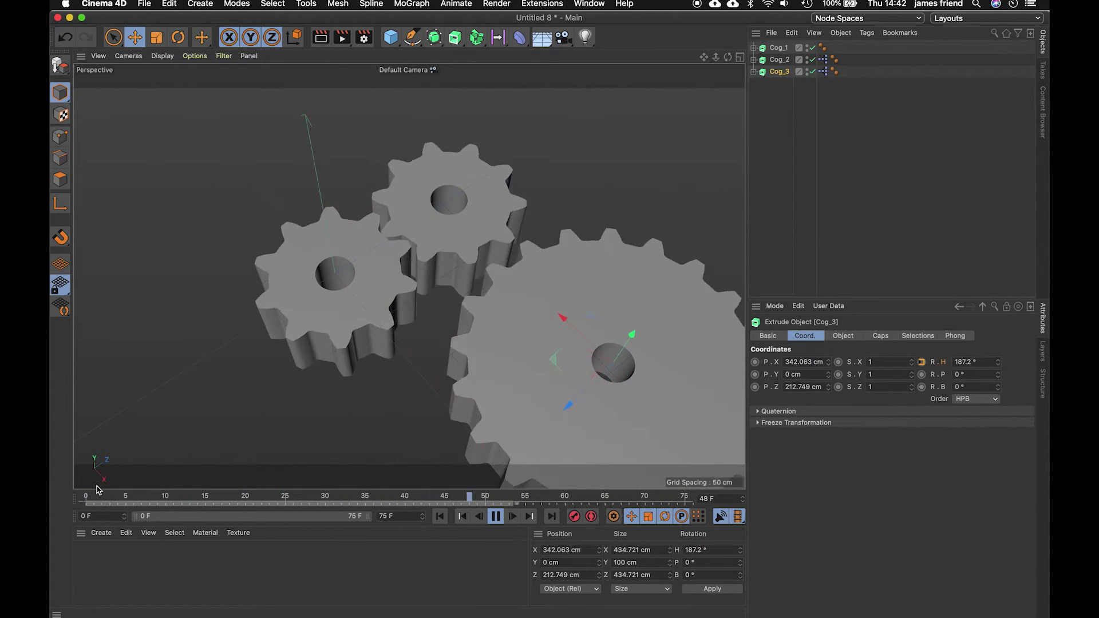
# Step: Tick Reverse on the Range Mapper in Cog_3's XPresso graph, close the graph, then reopen it
pyautogui.doubleClick(824, 71)
pyautogui.moveTo(710, 66); pyautogui.dragTo(342, 85)
pyautogui.click(339, 123)
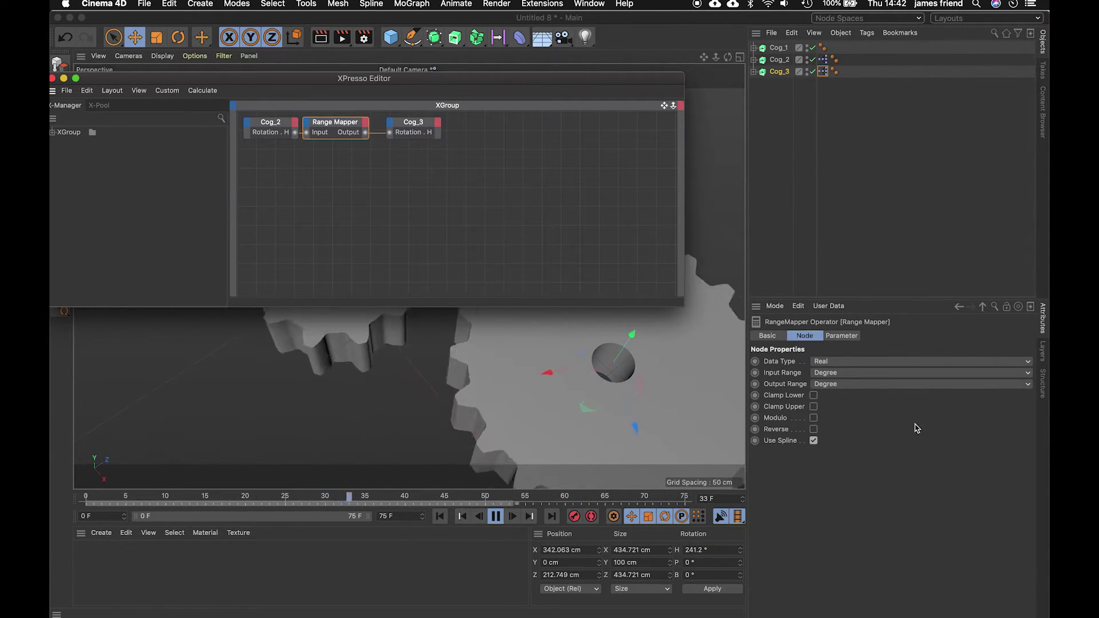
pyautogui.click(814, 429)
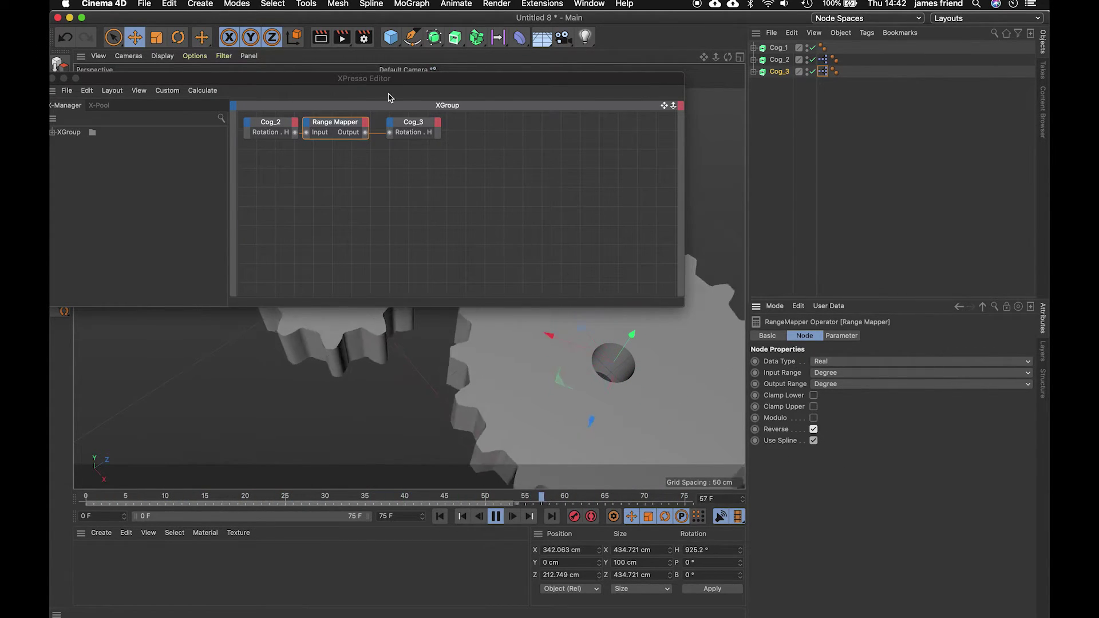
pyautogui.click(575, 225)
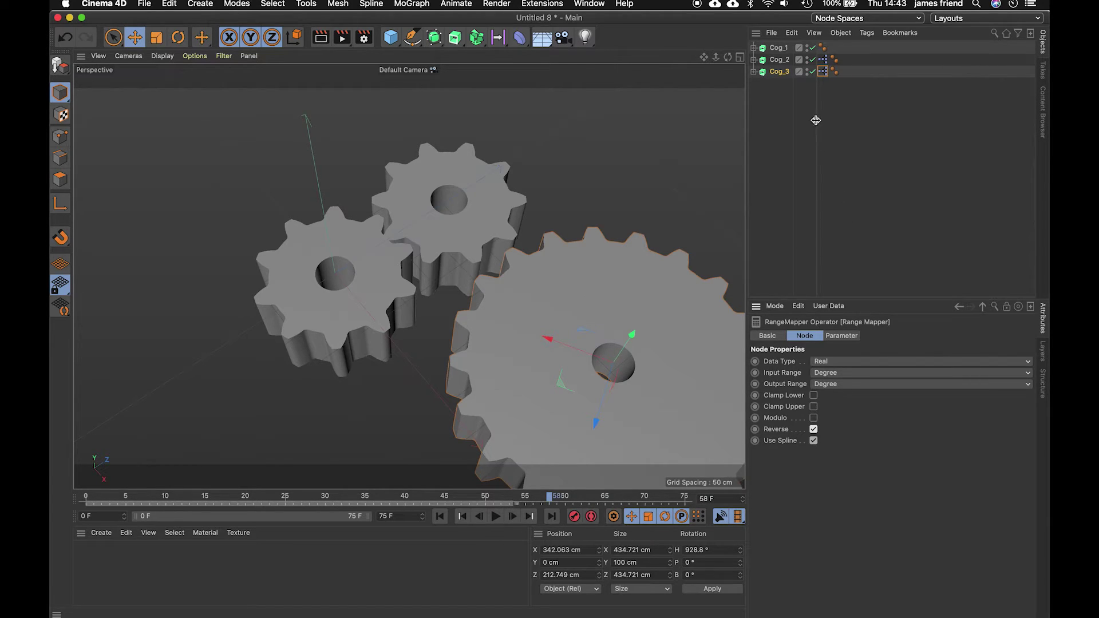
pyautogui.doubleClick(823, 71)
# Step: Add a Degree node (Radians to Degree) to Cog_3's XPresso graph
pyautogui.moveTo(635, 67); pyautogui.dragTo(485, 73)
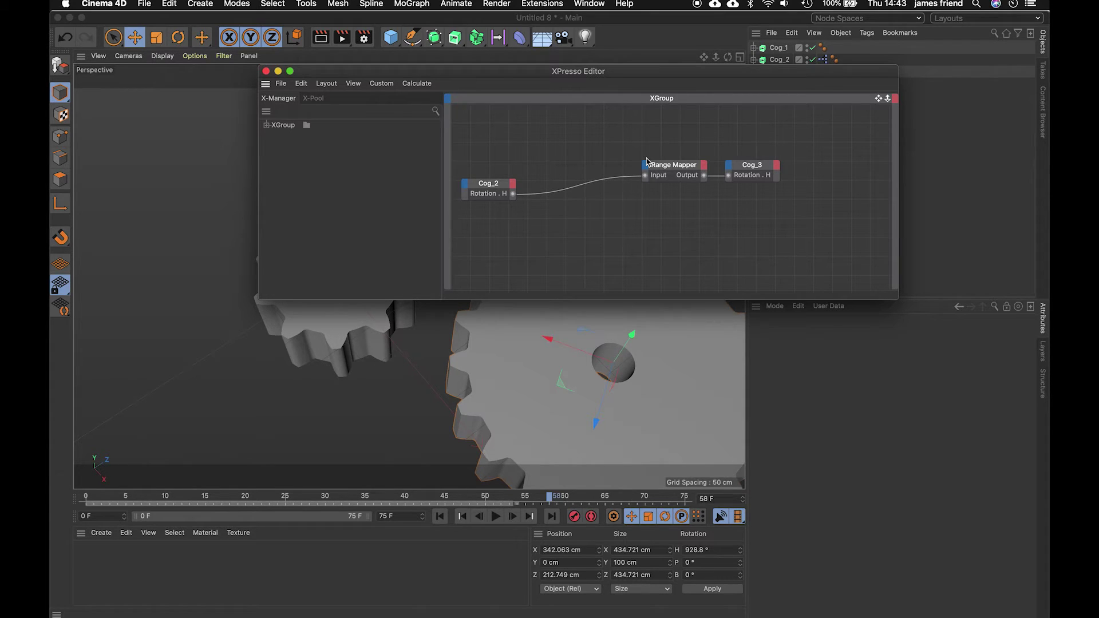
pyautogui.rightClick(576, 216)
pyautogui.moveTo(613, 218)
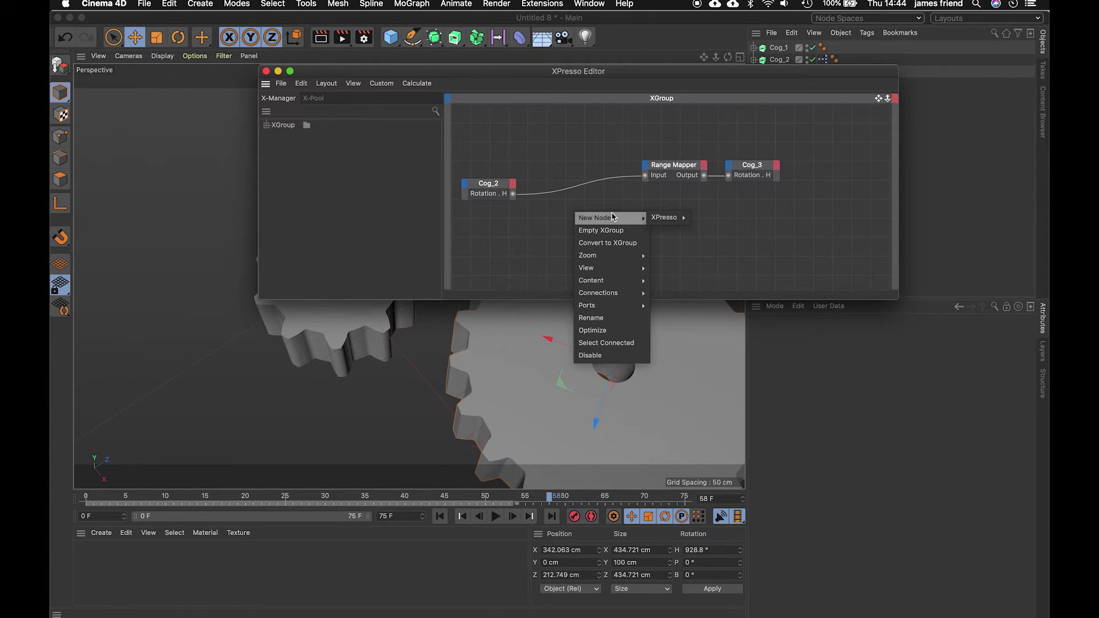
pyautogui.moveTo(667, 219)
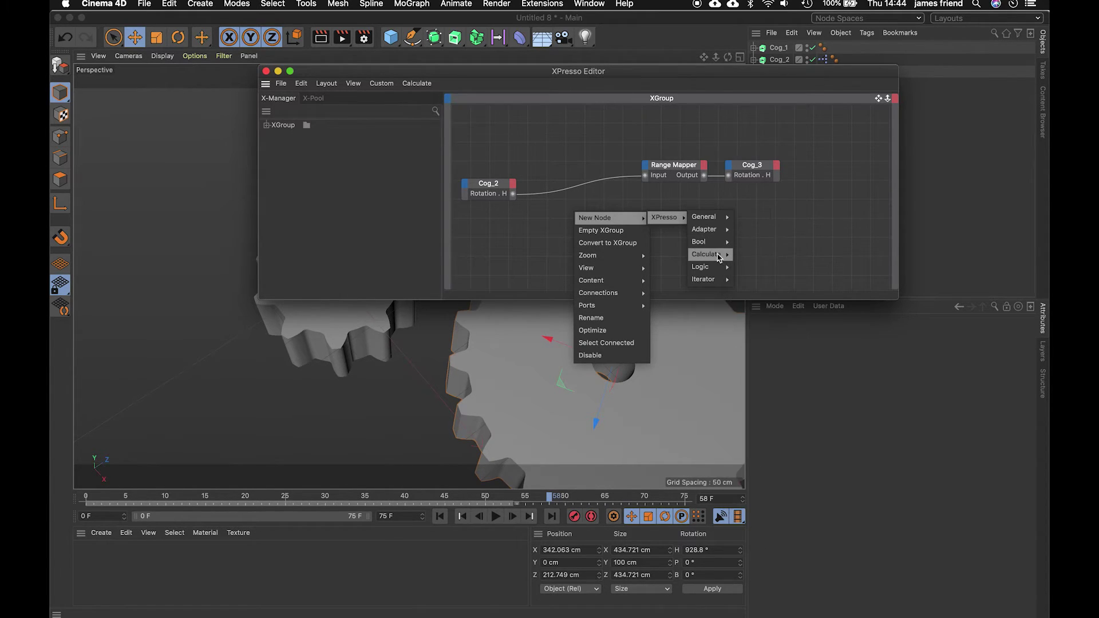
pyautogui.moveTo(708, 254)
pyautogui.click(765, 305)
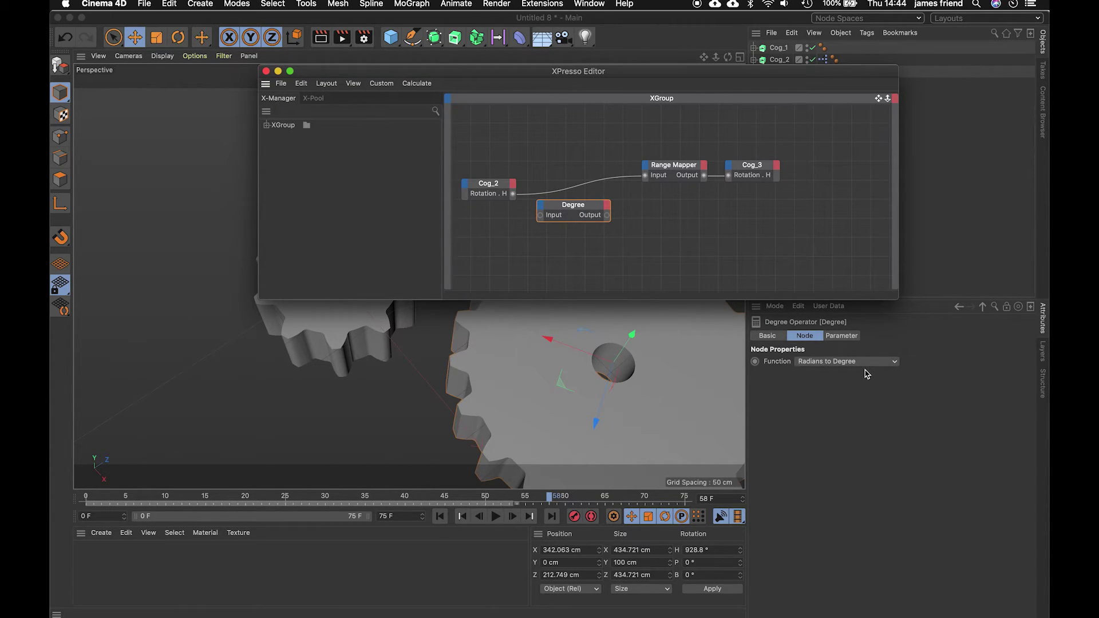
# Step: Rewire Cog_2 Rotation.H through the Degree node into the Range Mapper, moving the Cog_3 node right
pyautogui.click(570, 189)
pyautogui.press('Delete')
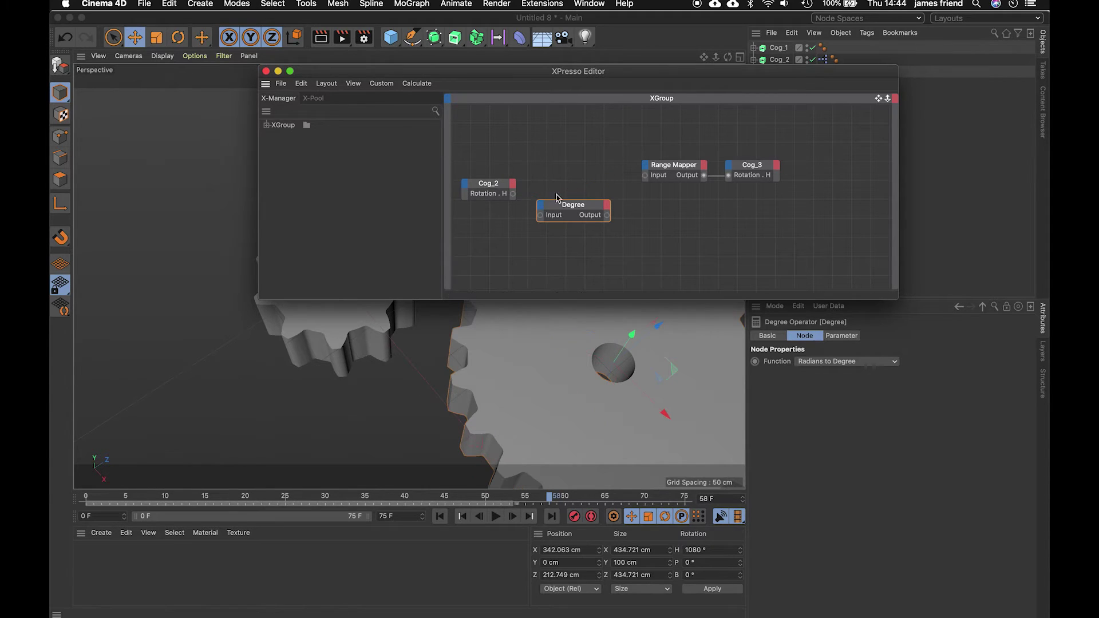
pyautogui.moveTo(514, 195); pyautogui.dragTo(541, 217)
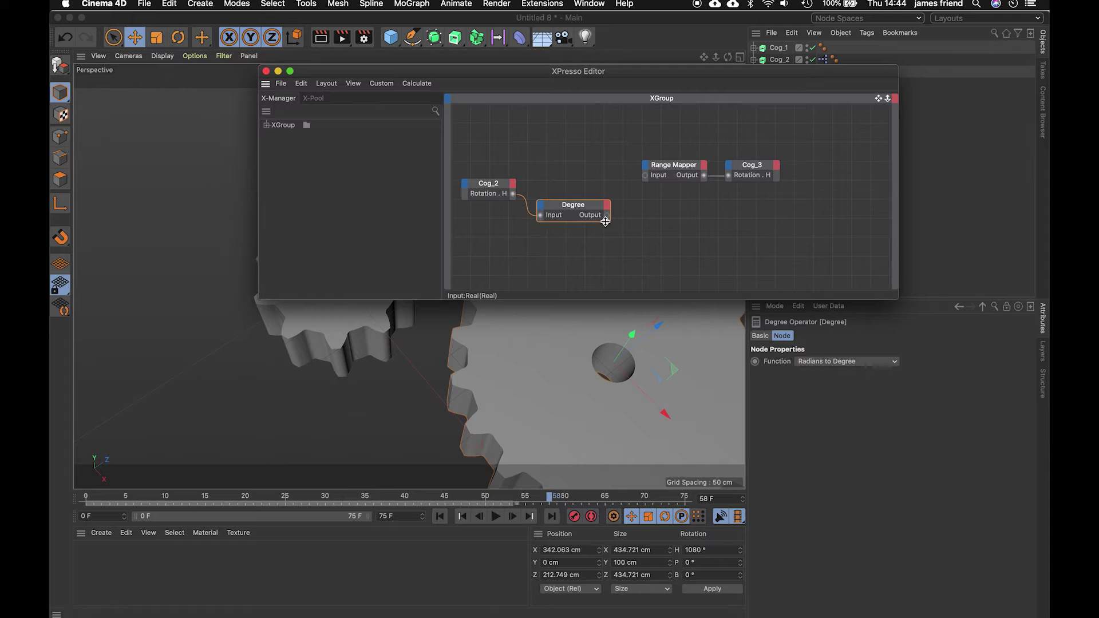
pyautogui.moveTo(608, 216); pyautogui.dragTo(646, 176)
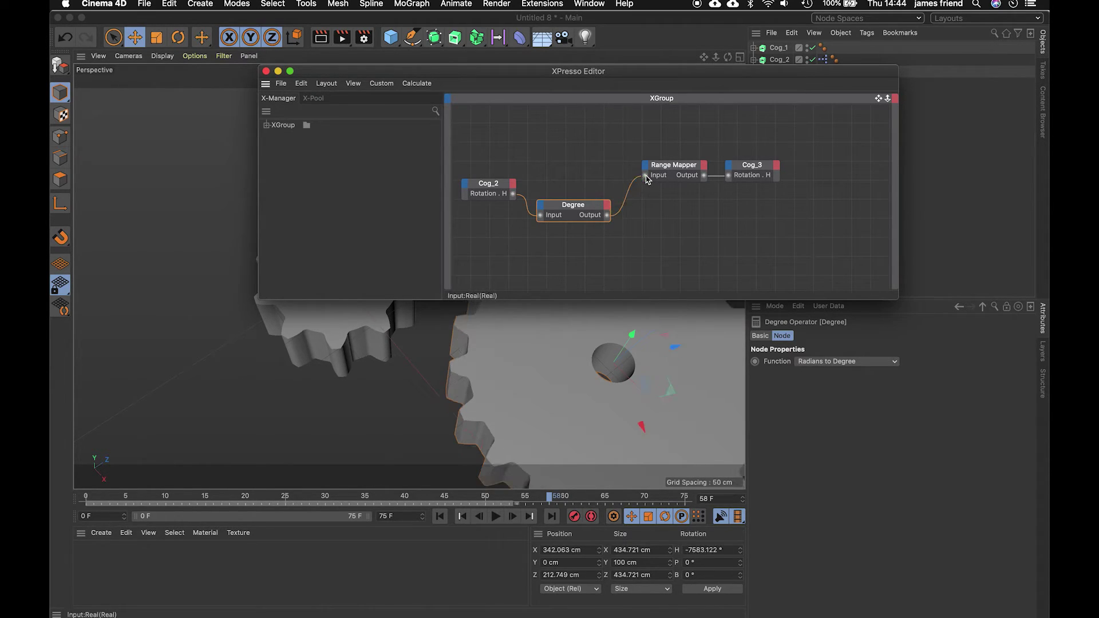
pyautogui.moveTo(757, 166); pyautogui.dragTo(849, 160)
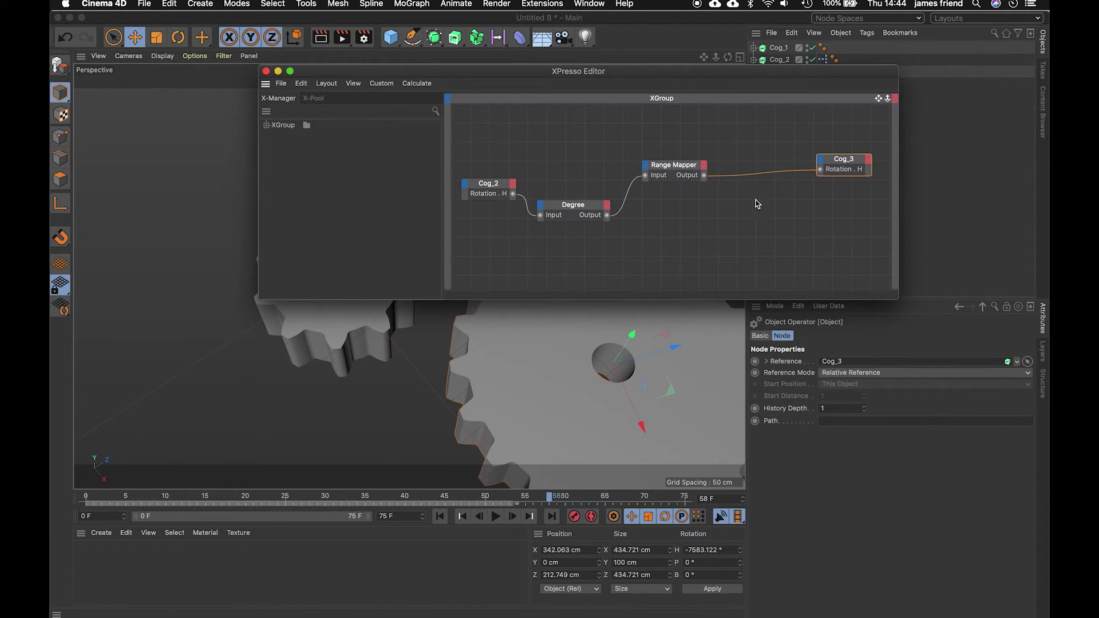
# Step: Duplicate the Degree node, wire the Range Mapper output into it, and set it to Degree to Radians
pyautogui.click(571, 208)
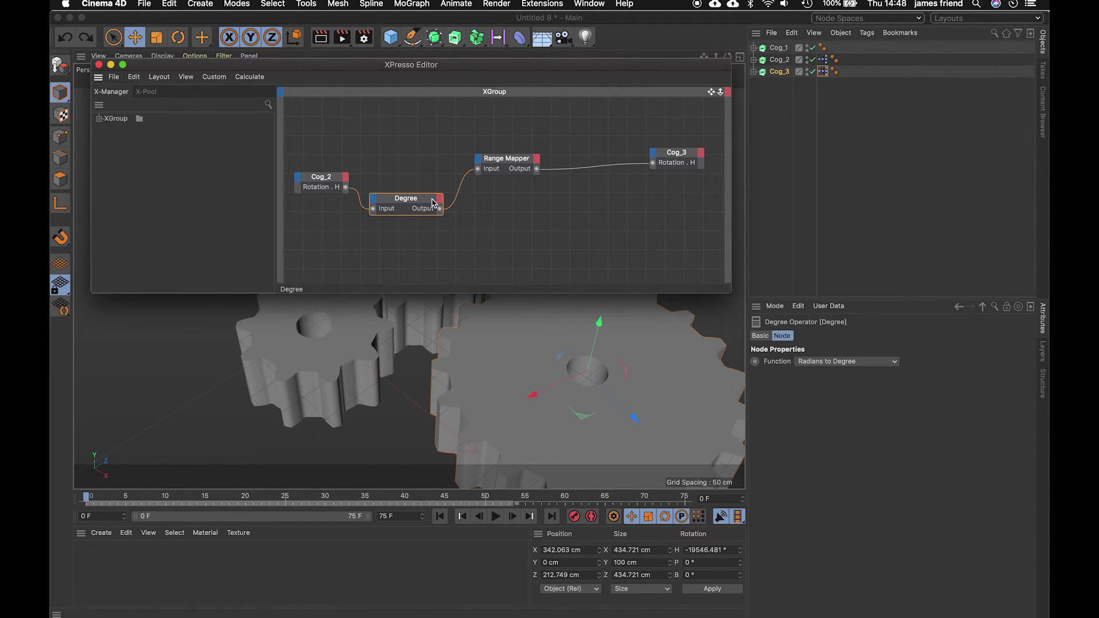
pyautogui.keyDown('ctrl'); pyautogui.moveTo(405, 201); pyautogui.dragTo(626, 208); pyautogui.keyUp('ctrl')
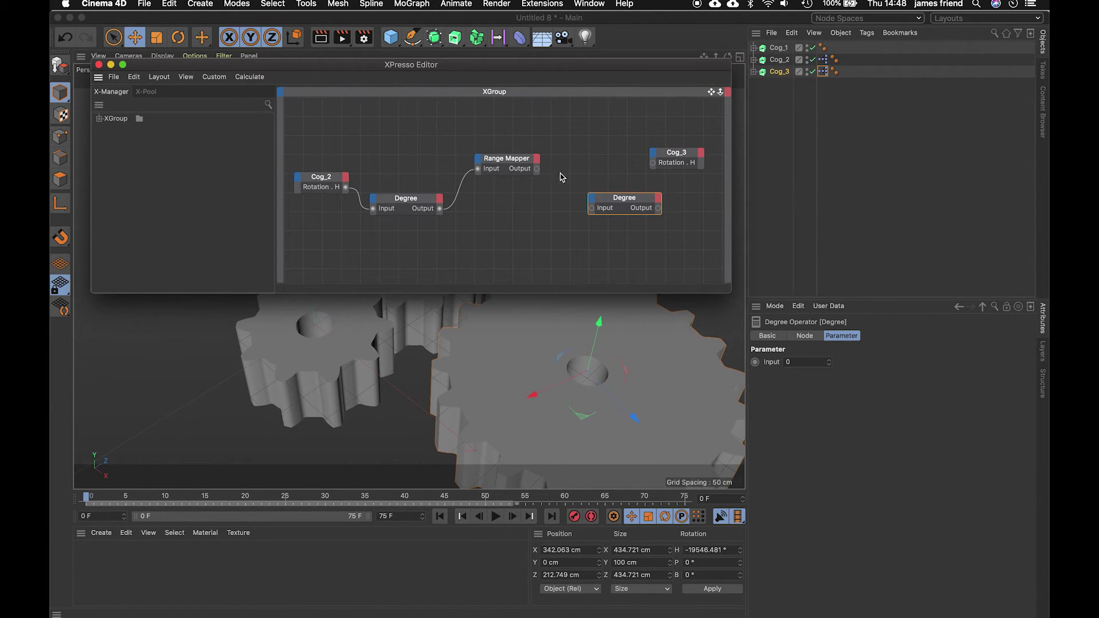
pyautogui.moveTo(536, 169); pyautogui.dragTo(592, 208)
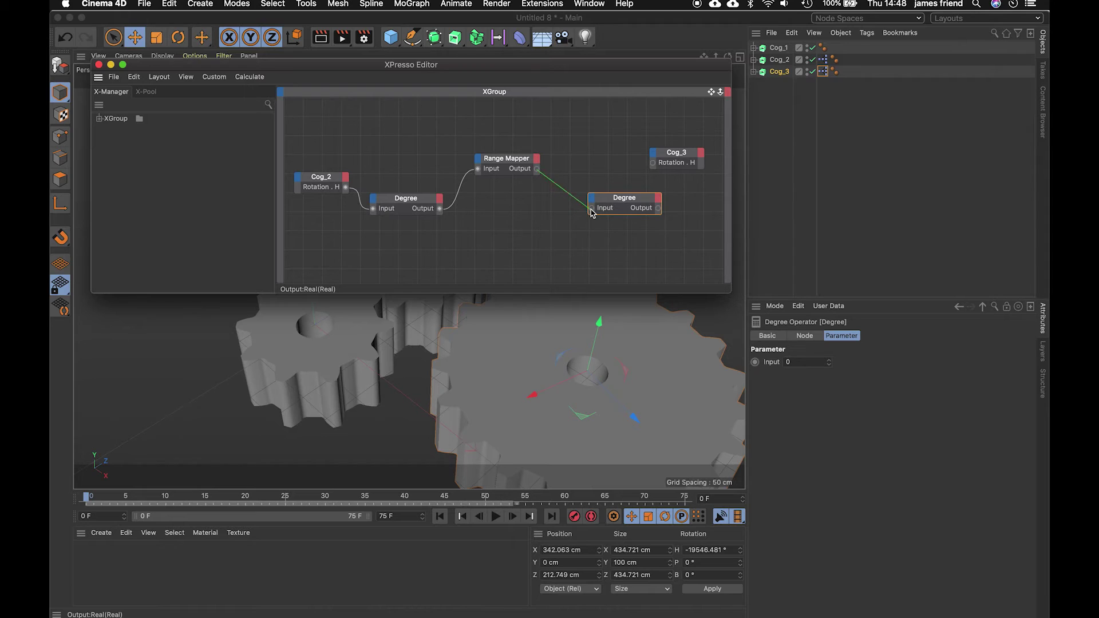
pyautogui.moveTo(665, 214); pyautogui.dragTo(654, 167)
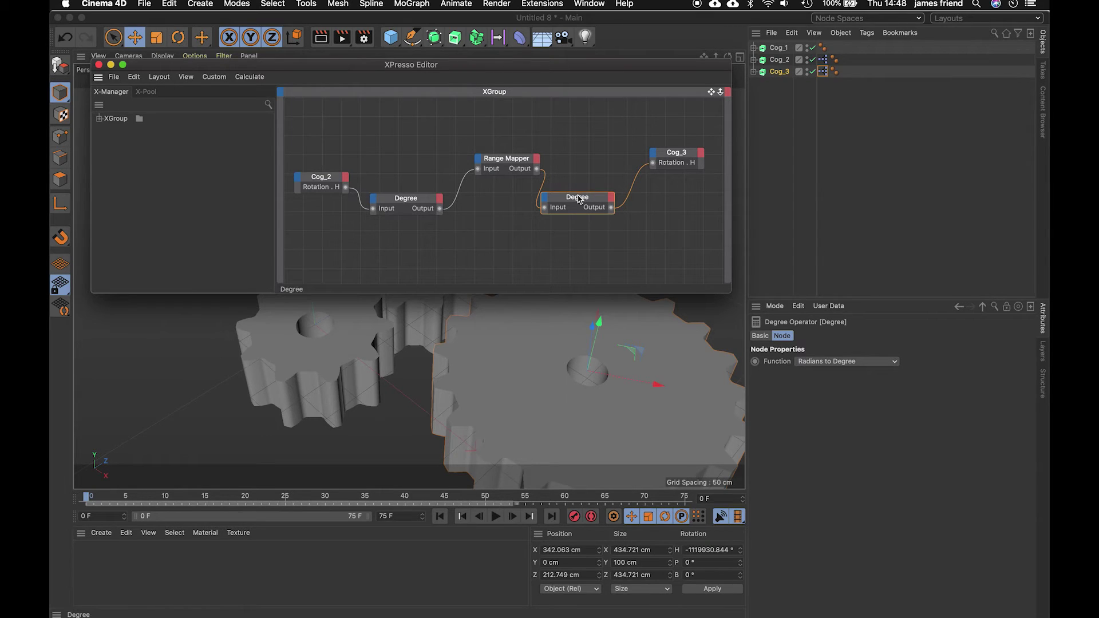
pyautogui.click(843, 362)
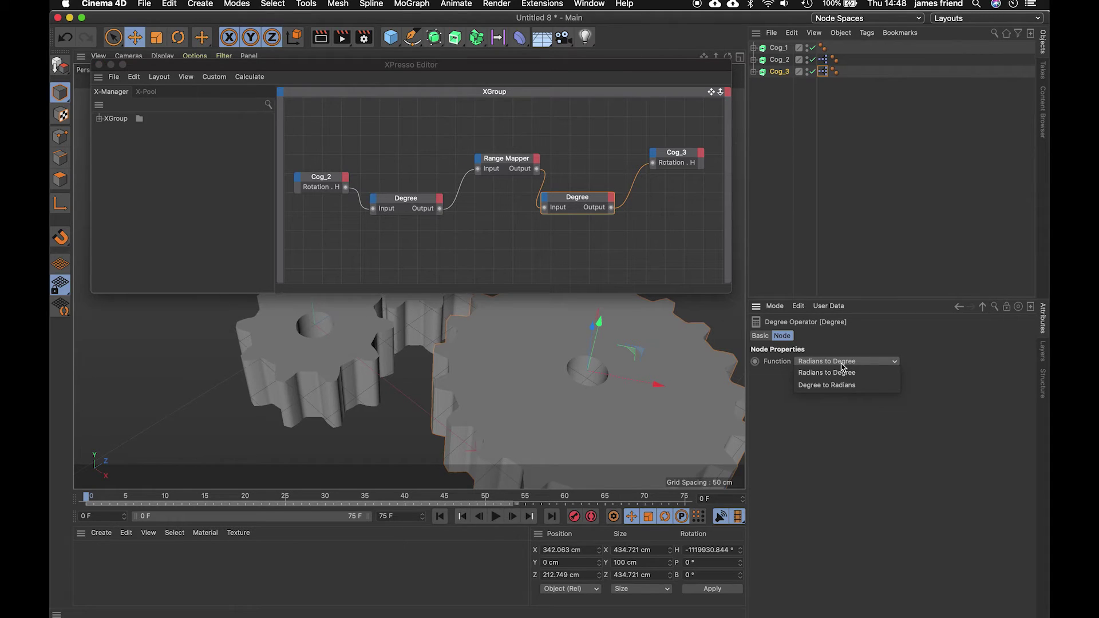
pyautogui.click(849, 387)
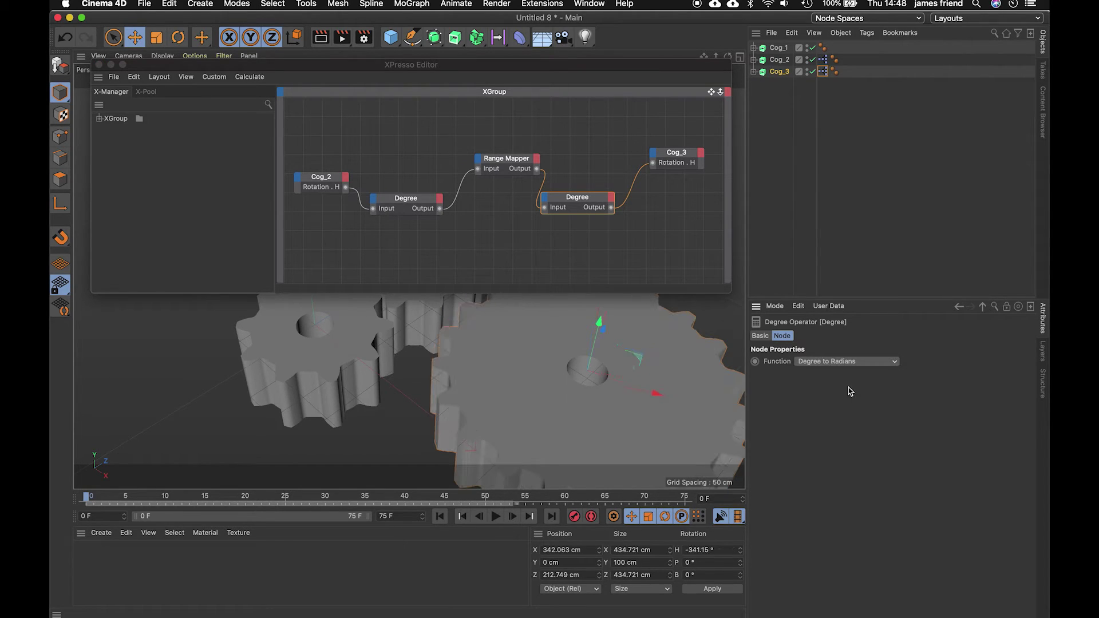
pyautogui.click(506, 162)
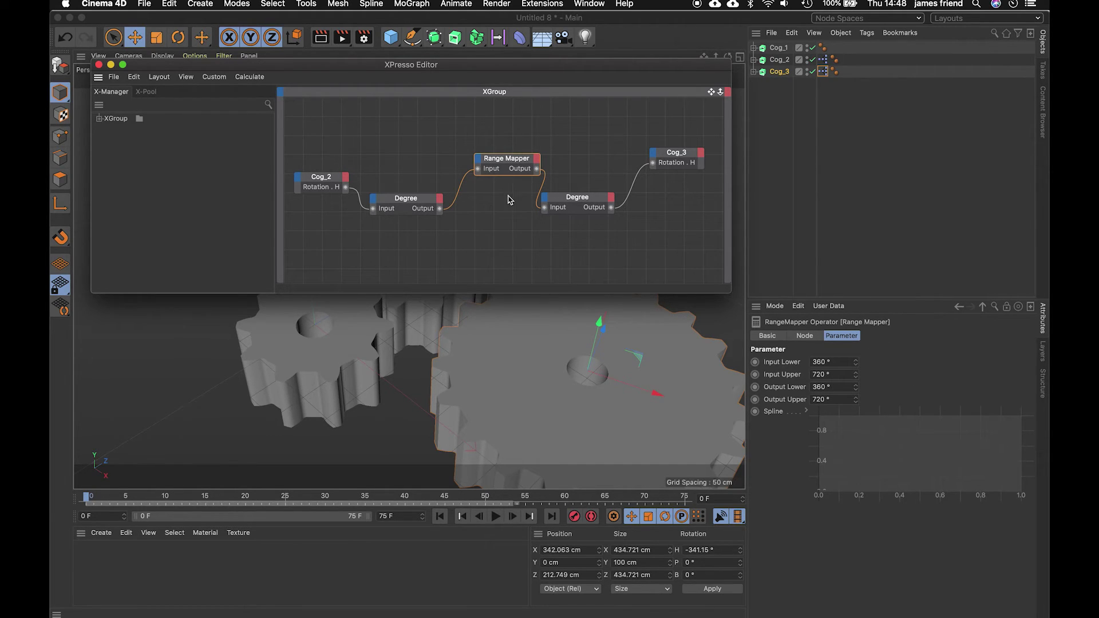
# Step: Set the Range Mapper input to 0–360 and output to 0–180, then close XPresso
pyautogui.click(831, 362)
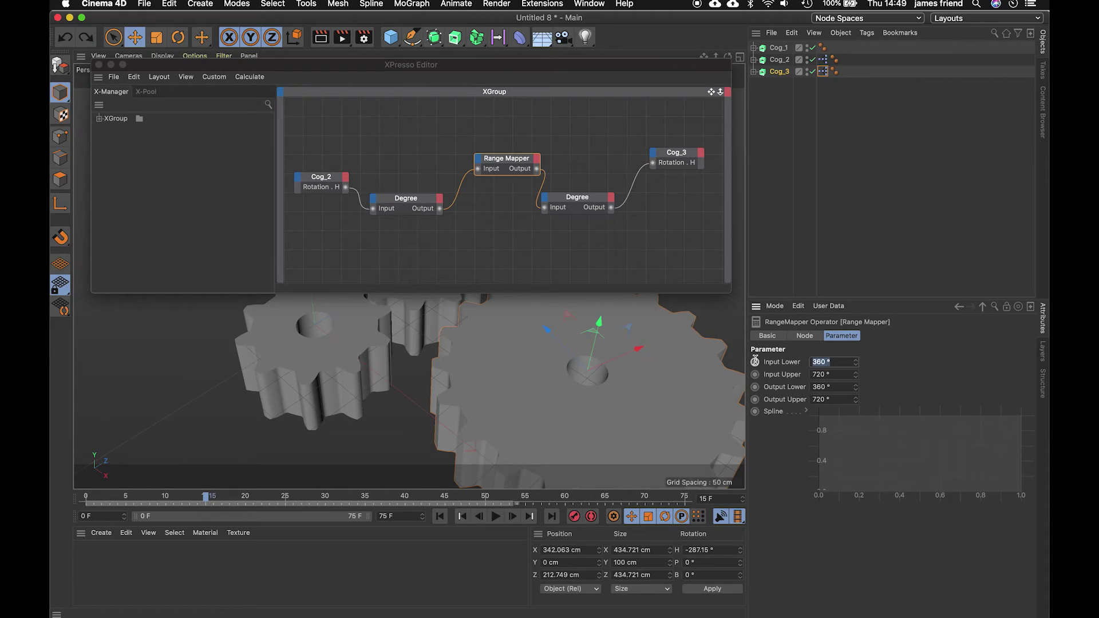
pyautogui.write('0')
pyautogui.click(846, 375)
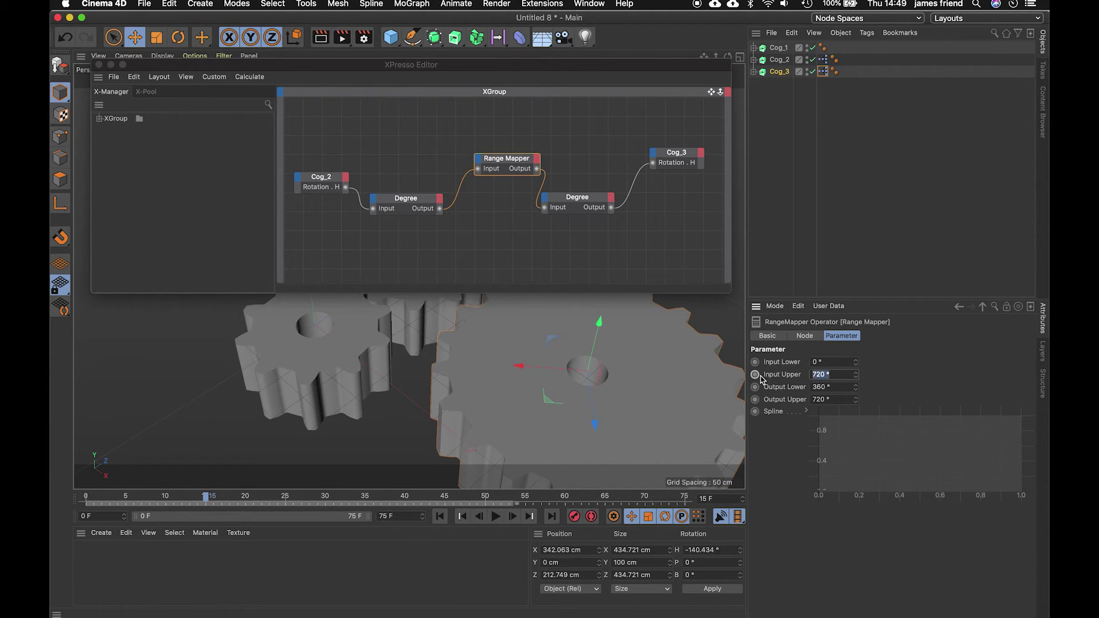
pyautogui.write('360')
pyautogui.press('Return')
pyautogui.moveTo(842, 388); pyautogui.dragTo(764, 388)
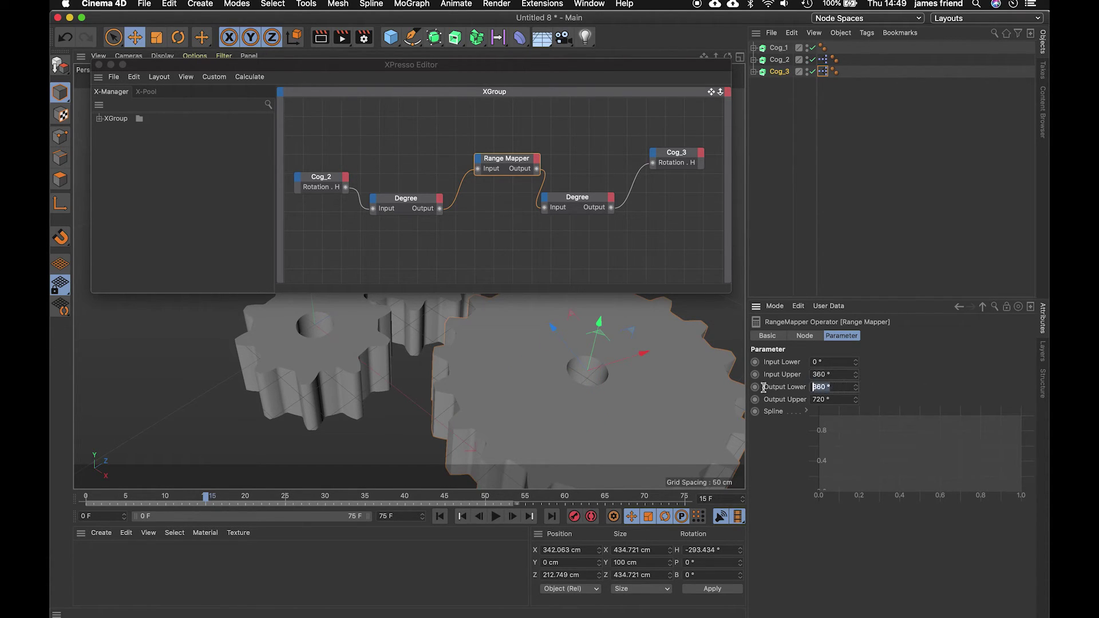
pyautogui.write('0')
pyautogui.press('Tab')
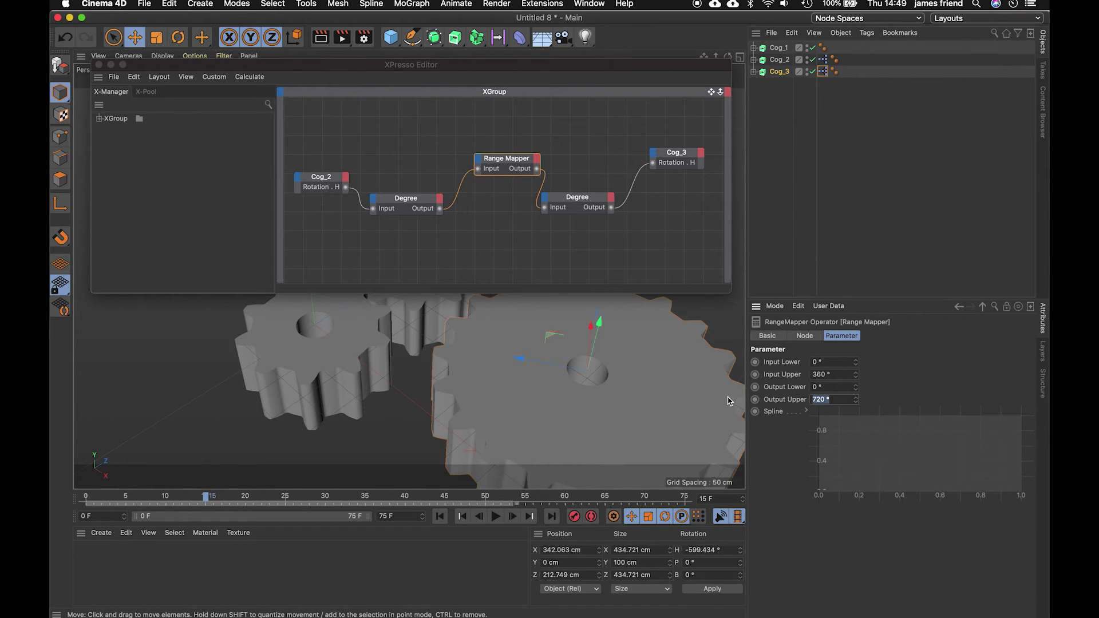
pyautogui.write('1')
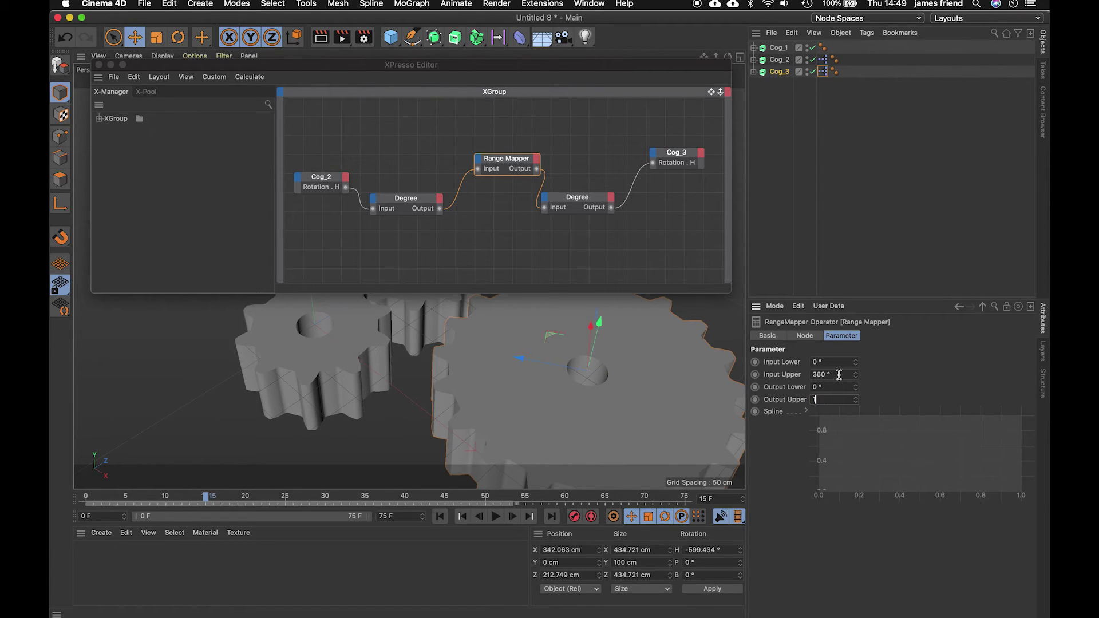
pyautogui.write('80')
pyautogui.press('Return')
pyautogui.click(99, 64)
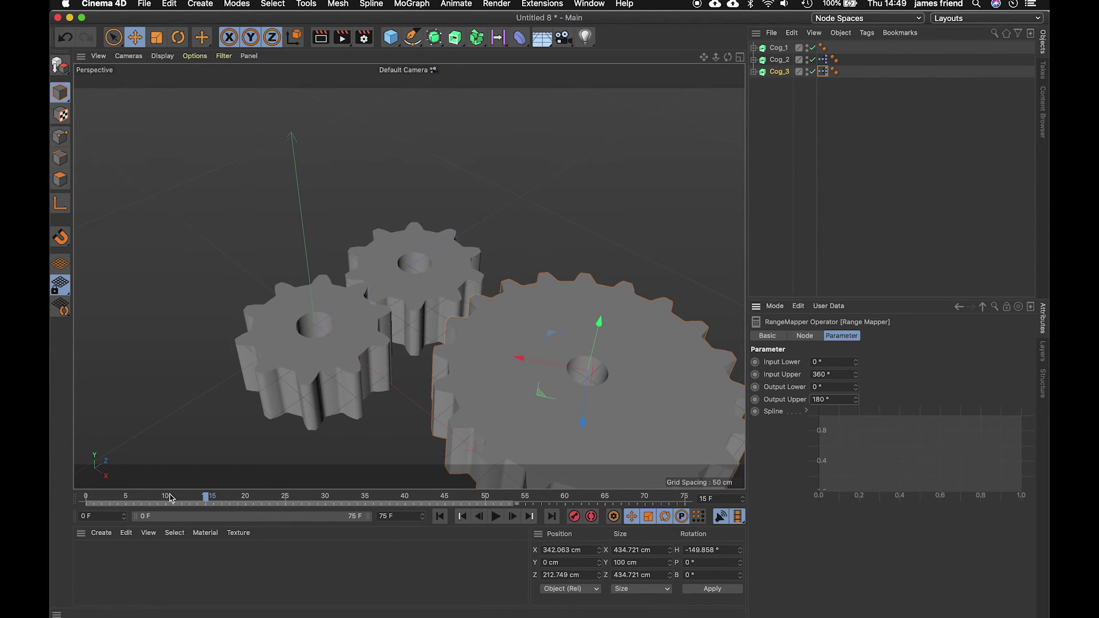
# Step: Play the gear animation once and rewind it to the first frame
pyautogui.moveTo(172, 497); pyautogui.dragTo(73, 499)
pyautogui.press('F8')
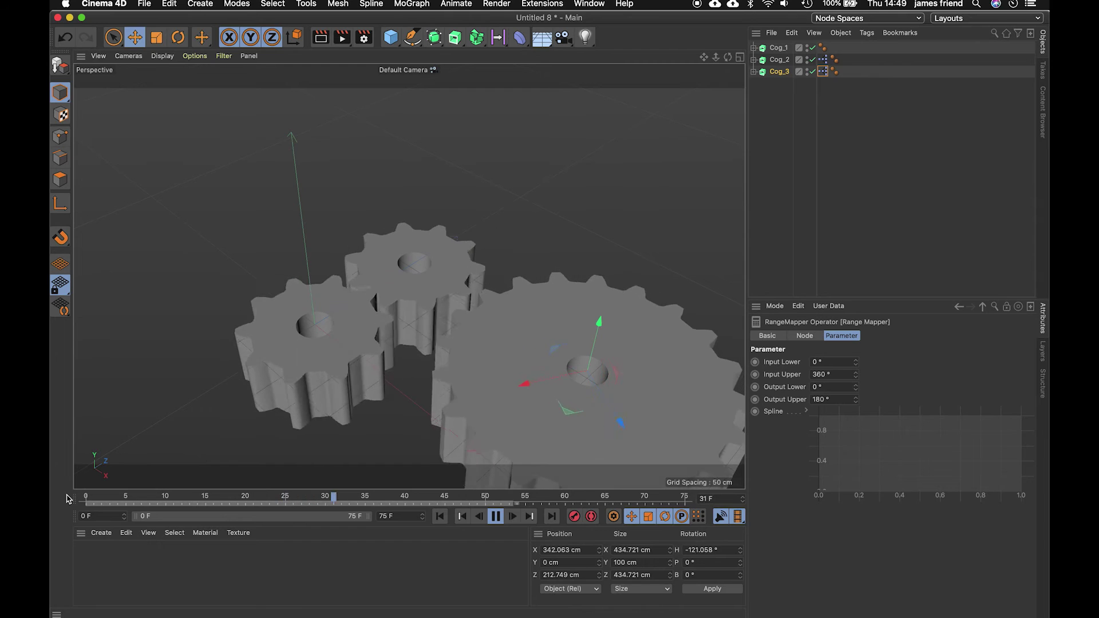
pyautogui.press('F8')
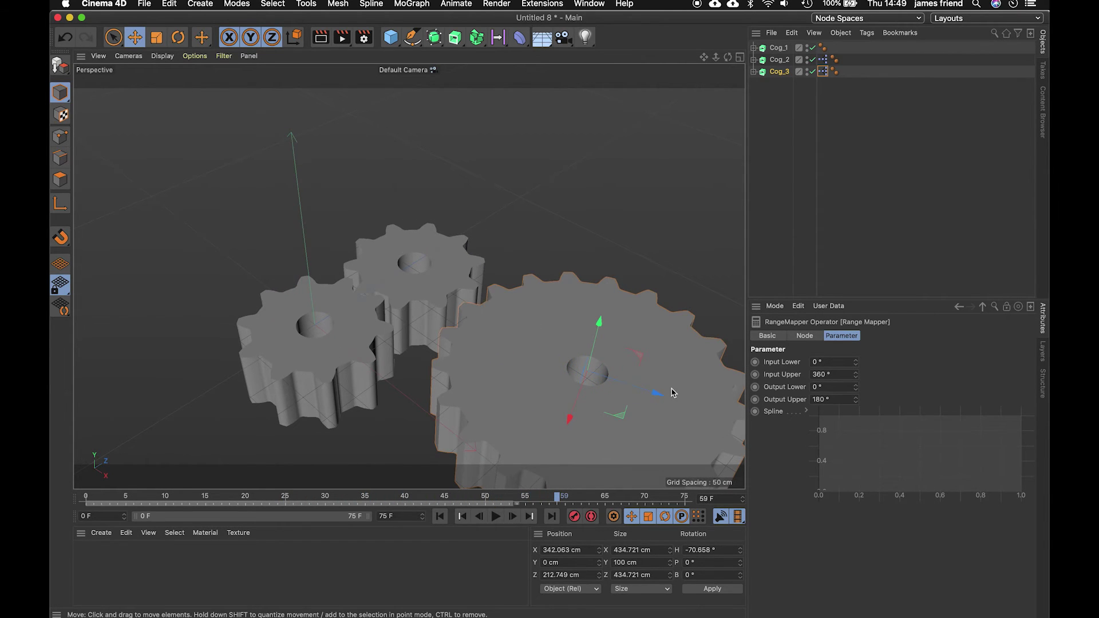
pyautogui.moveTo(120, 497); pyautogui.dragTo(52, 501)
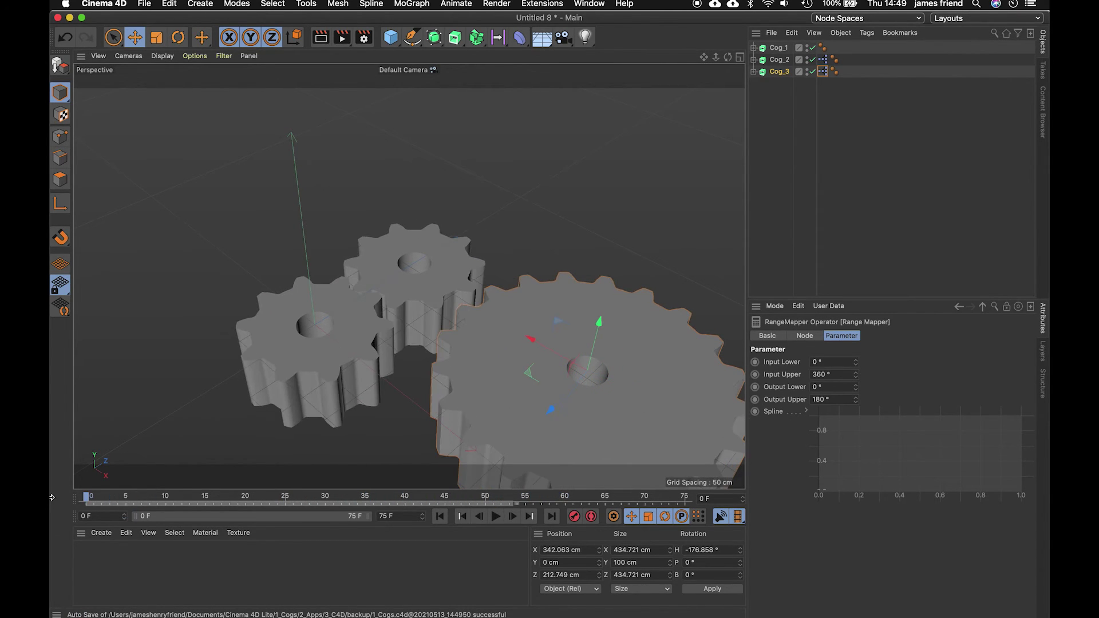
# Step: Move Cog_3 along X and Z until its teeth mesh, then replay to check
pyautogui.moveTo(540, 343); pyautogui.dragTo(496, 388)
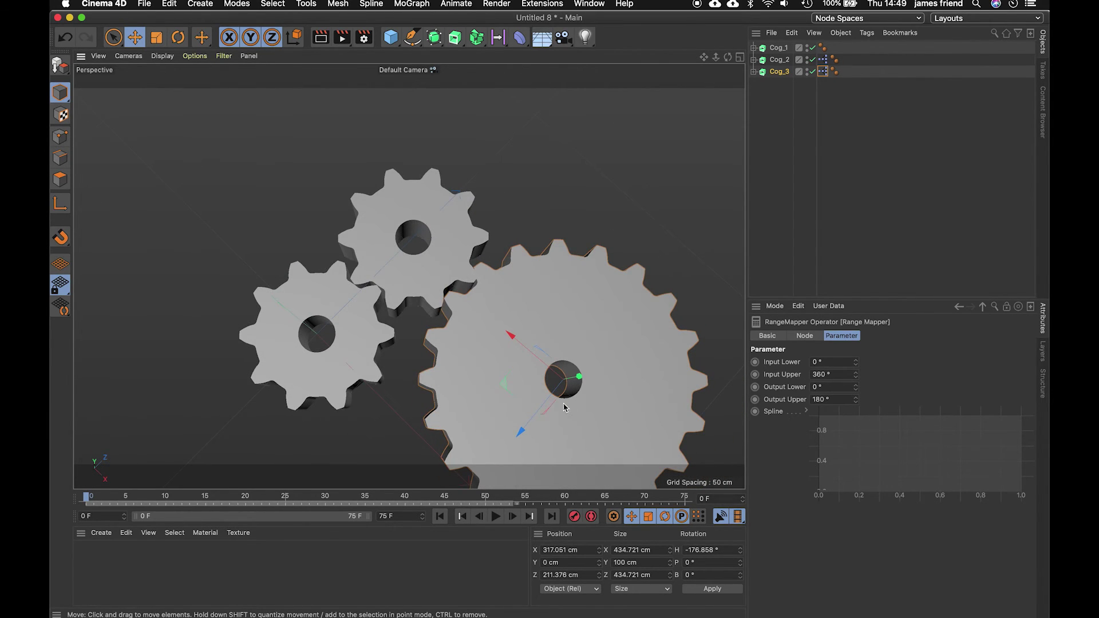
pyautogui.moveTo(523, 422); pyautogui.dragTo(538, 410)
pyautogui.click(255, 570)
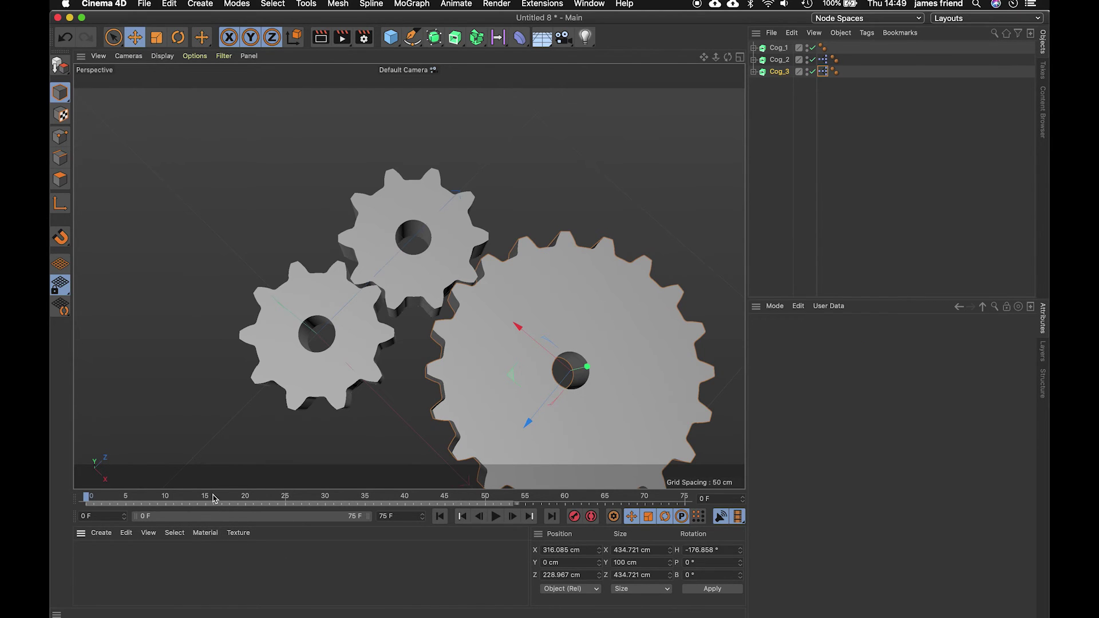
pyautogui.press('F8')
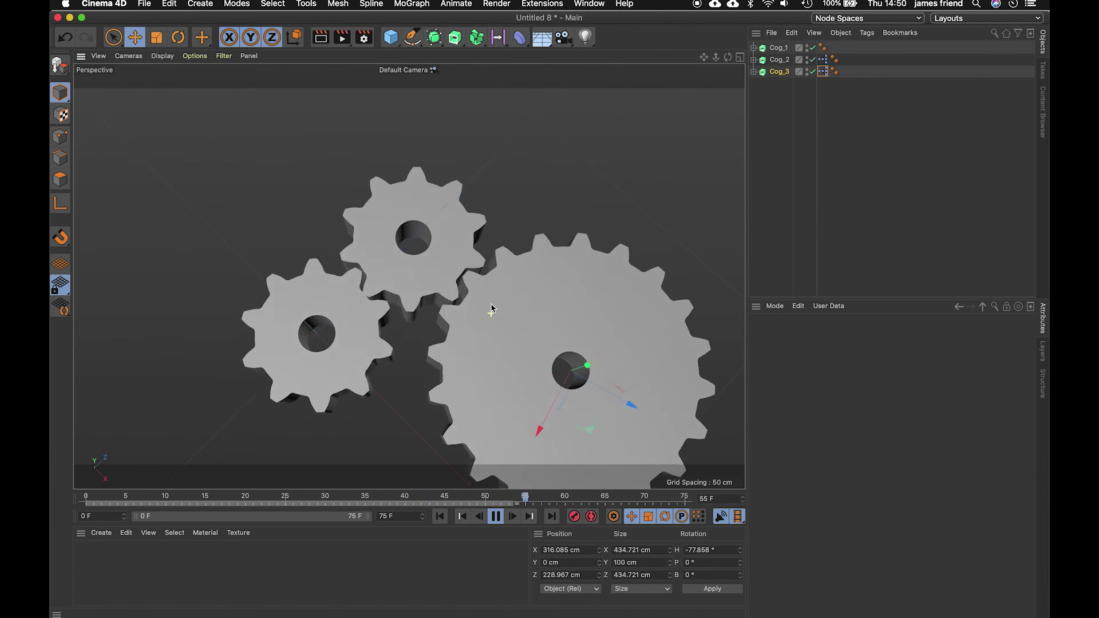
pyautogui.keyDown('alt'); pyautogui.moveTo(491, 309); pyautogui.dragTo(483, 263); pyautogui.keyUp('alt')
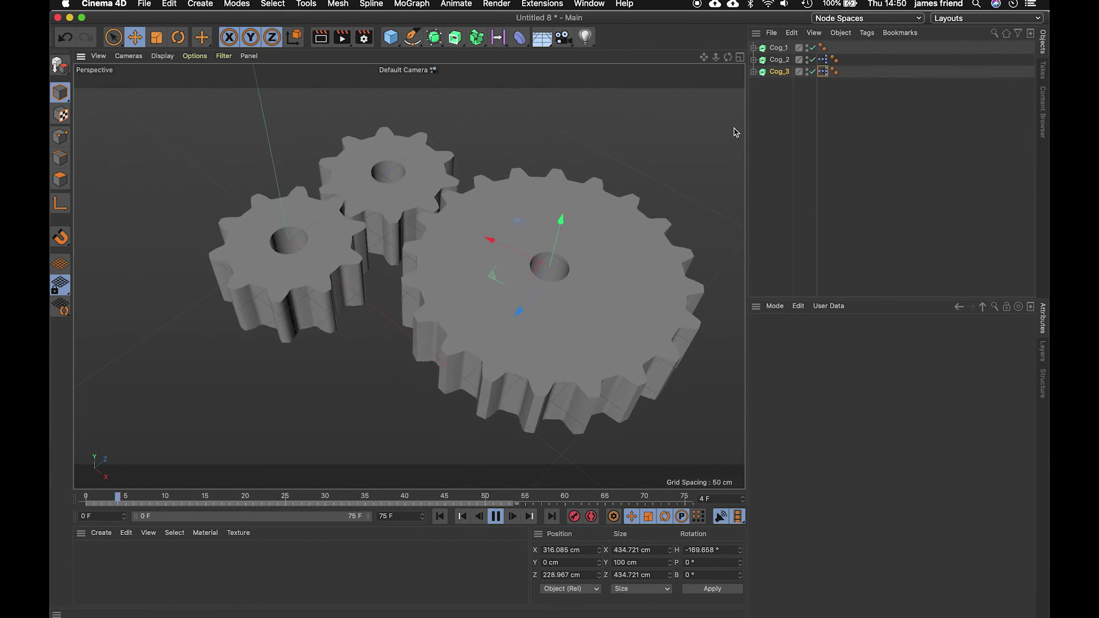
pyautogui.click(779, 48)
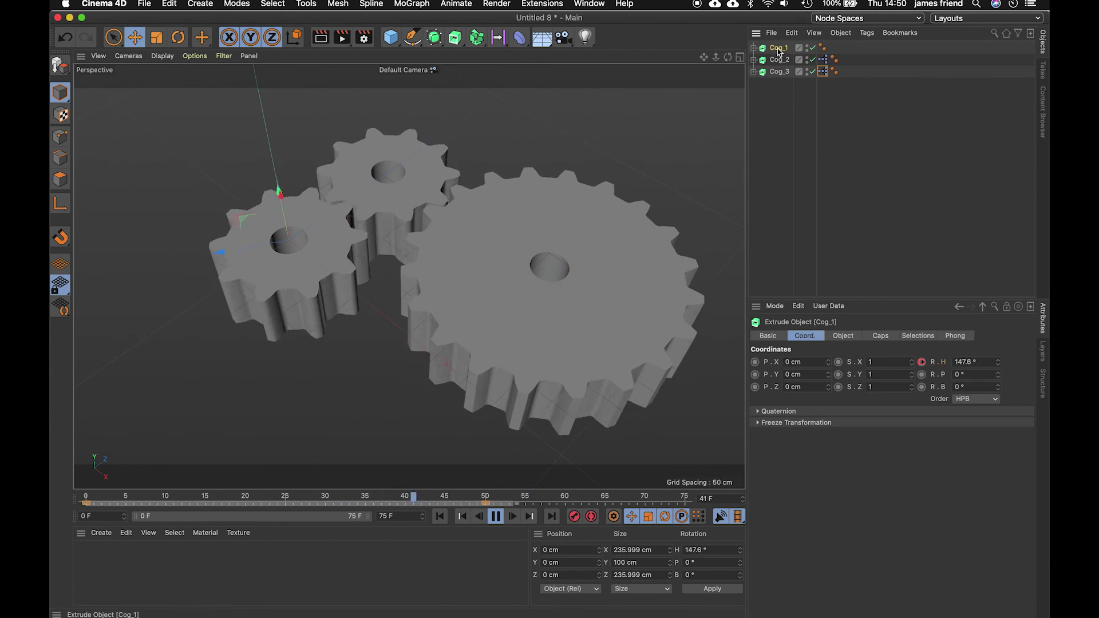
# Step: Move Cog_1's rotation keyframe from frame 54 to frame 46 and stop playback
pyautogui.click(517, 503)
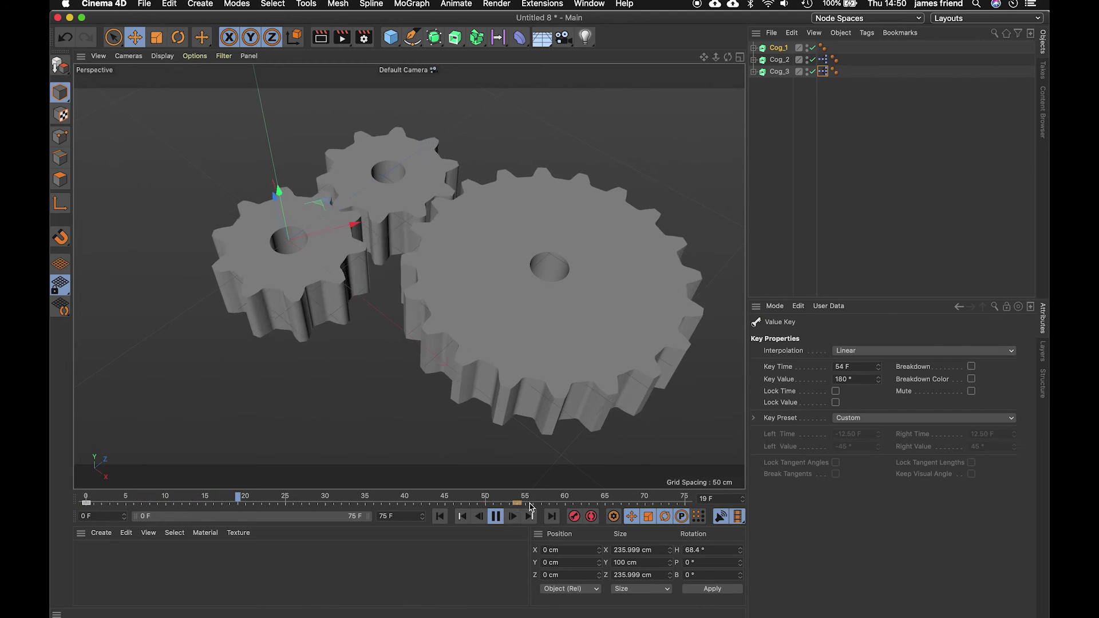
pyautogui.moveTo(531, 505); pyautogui.dragTo(172, 507)
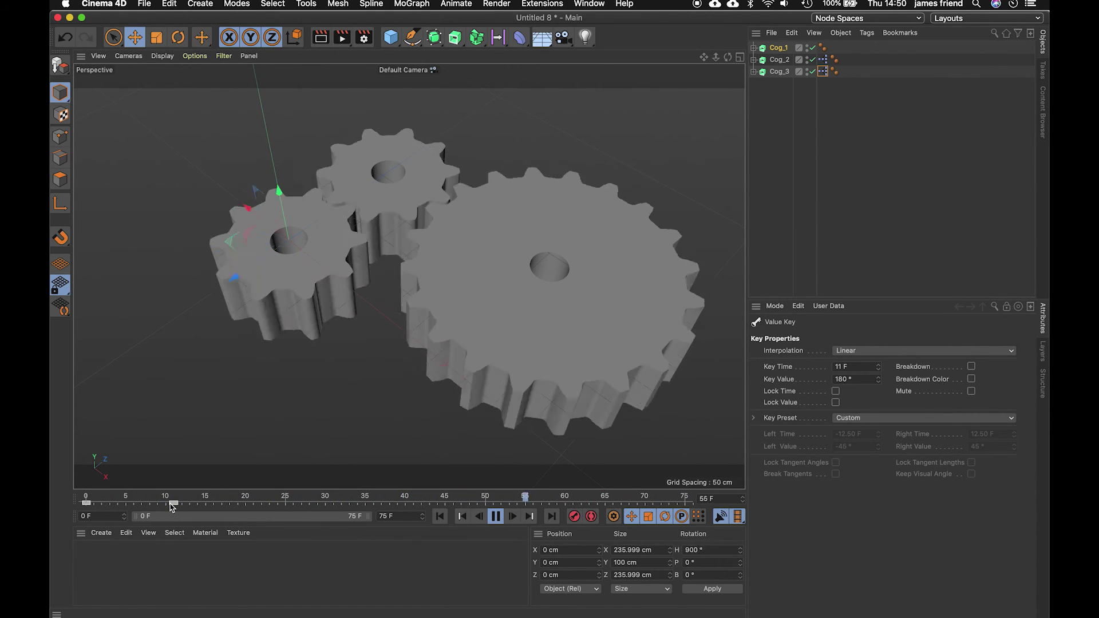
pyautogui.moveTo(173, 507); pyautogui.dragTo(453, 504)
pyautogui.press('space')
# Step: Switch to the finished 1_Cogs.c4d project
pyautogui.press('v')
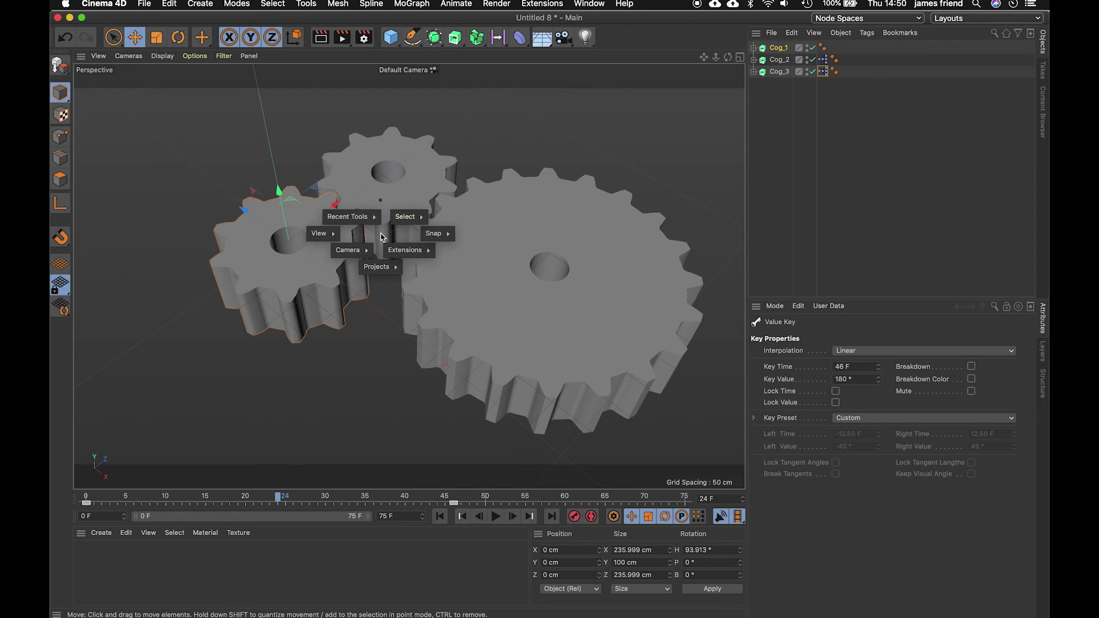
pyautogui.moveTo(393, 270)
pyautogui.click(392, 318)
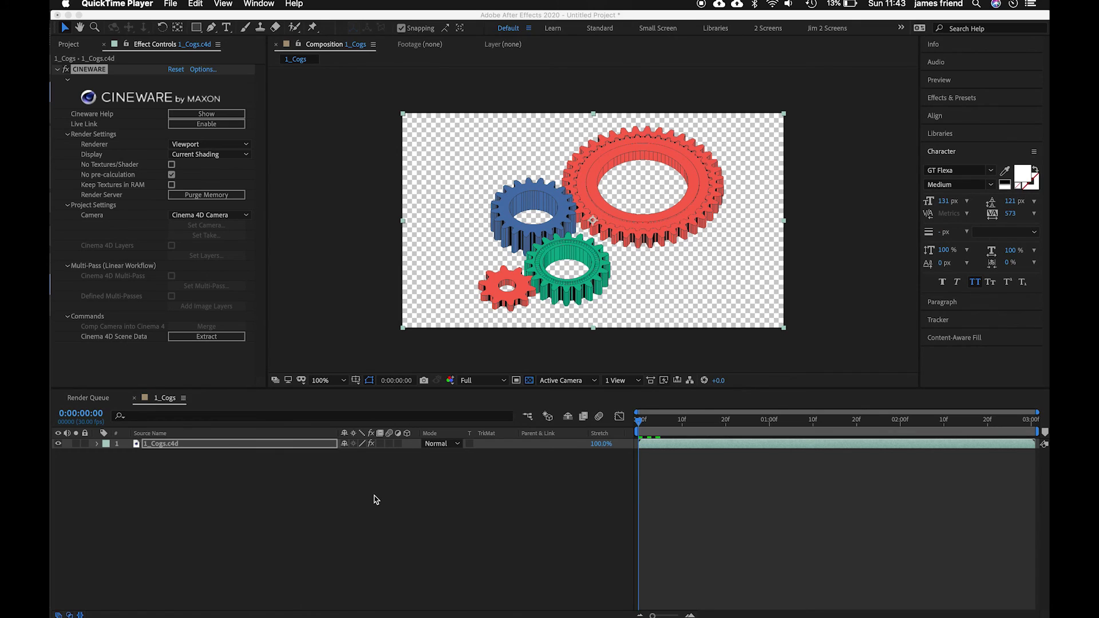
# Step: Choose Current as the Cineware Renderer in After Effects' Effect Controls
pyautogui.click(228, 145)
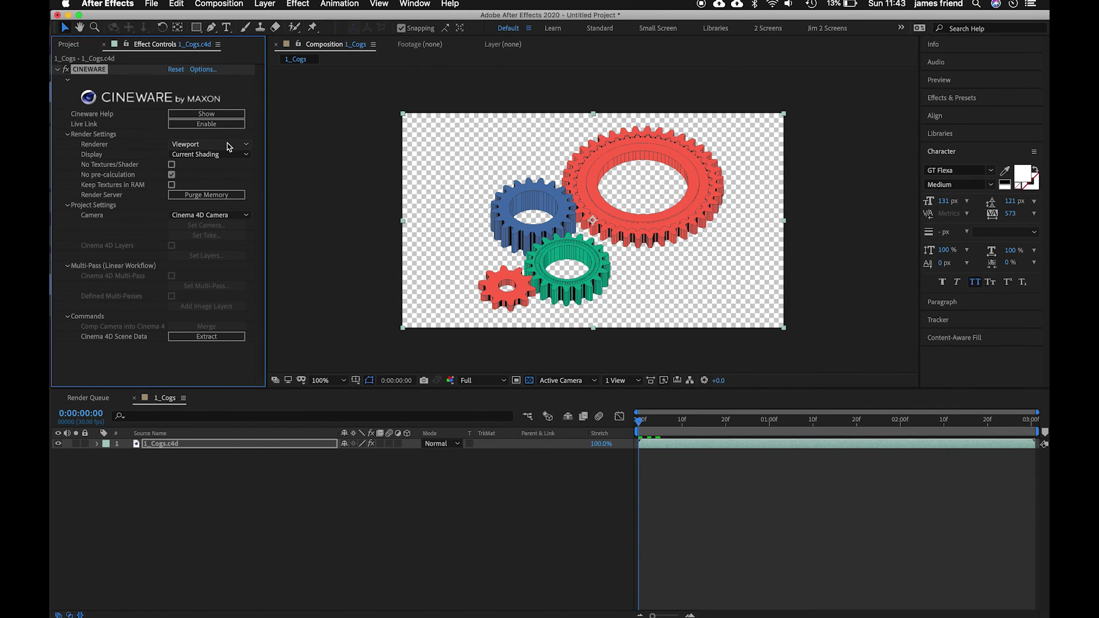
pyautogui.click(228, 146)
pyautogui.click(229, 157)
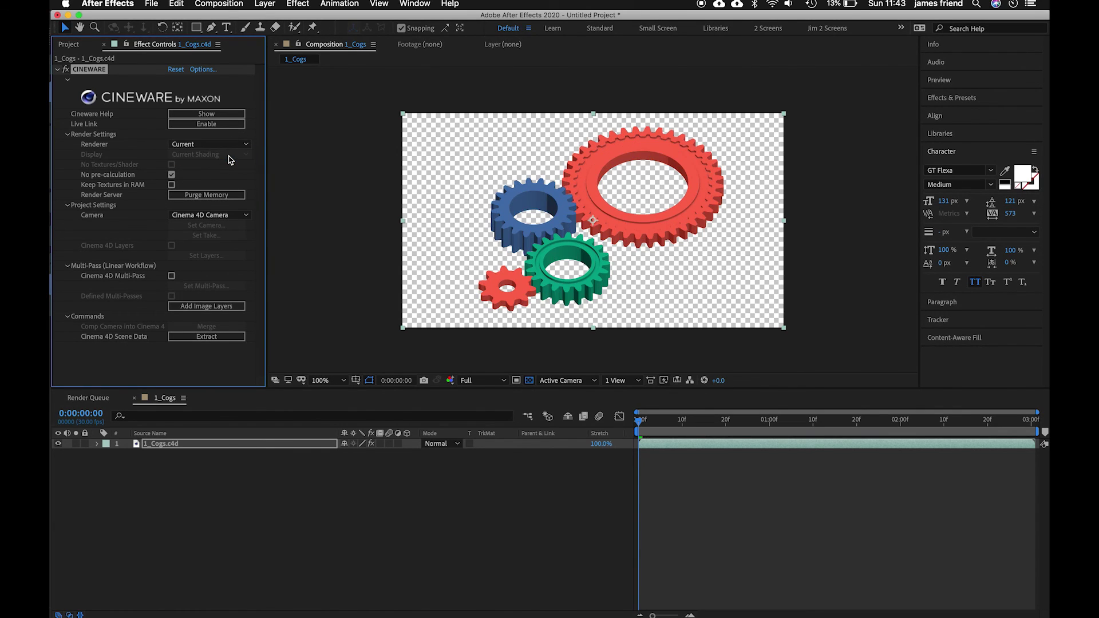